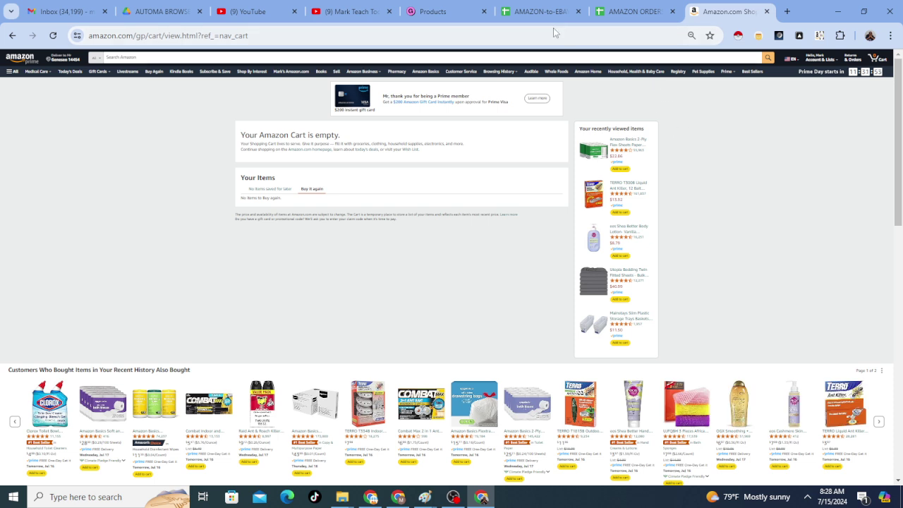
Step: Switch from the empty Amazon cart to the AMAZON-to-EBAY dropshipping orders spreadsheet
left_click(541, 11)
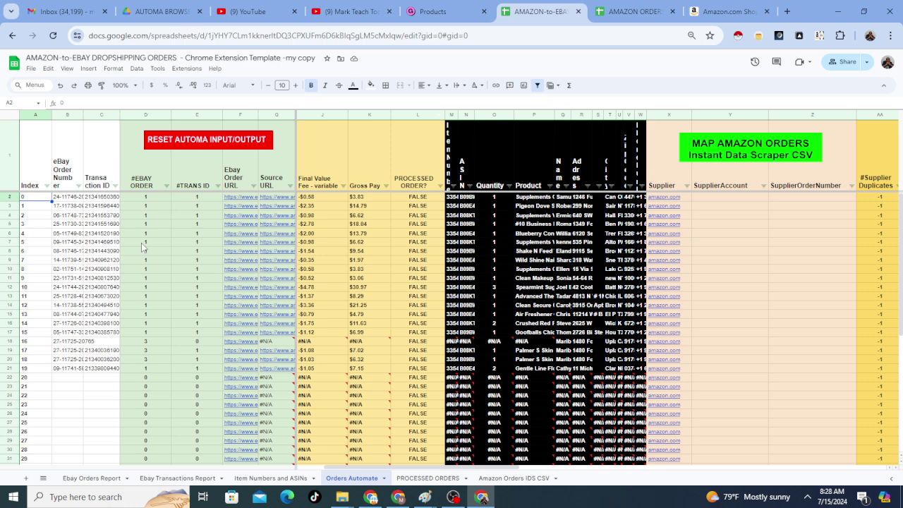
left_click(620, 12)
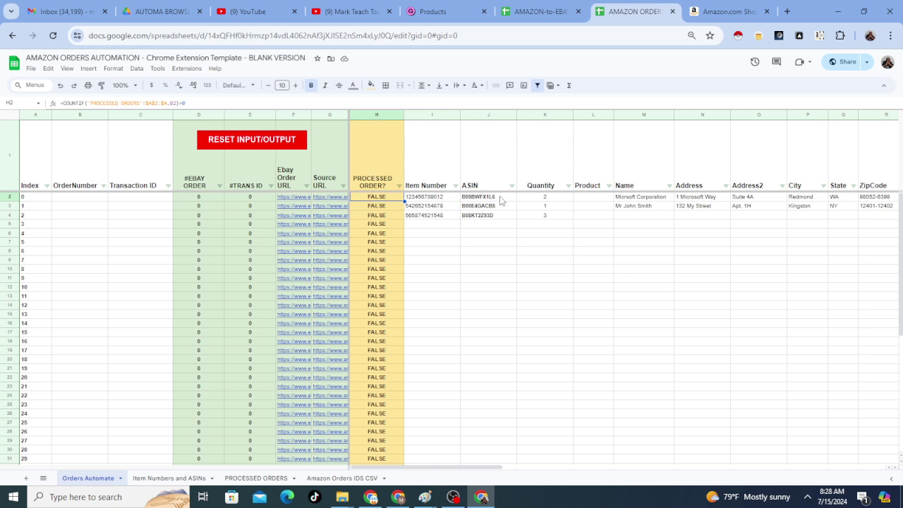
left_click_drag(502, 200, 499, 253)
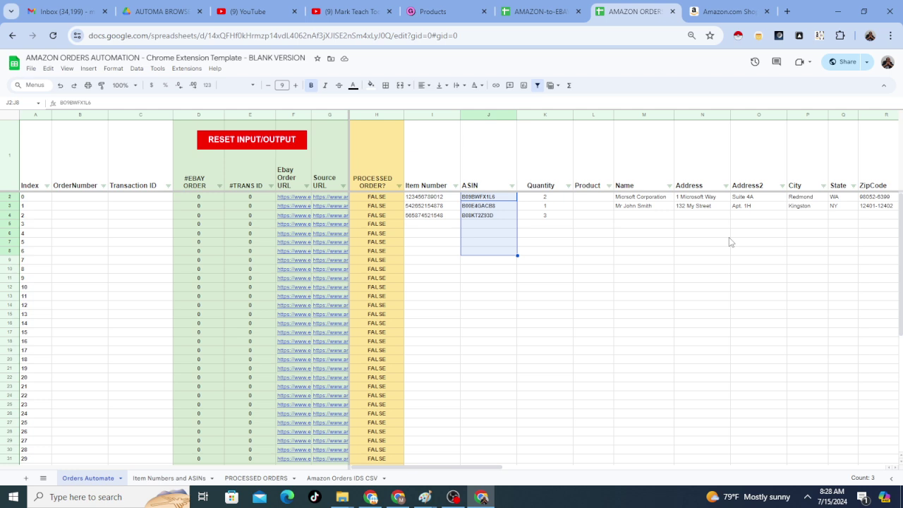
left_click(540, 11)
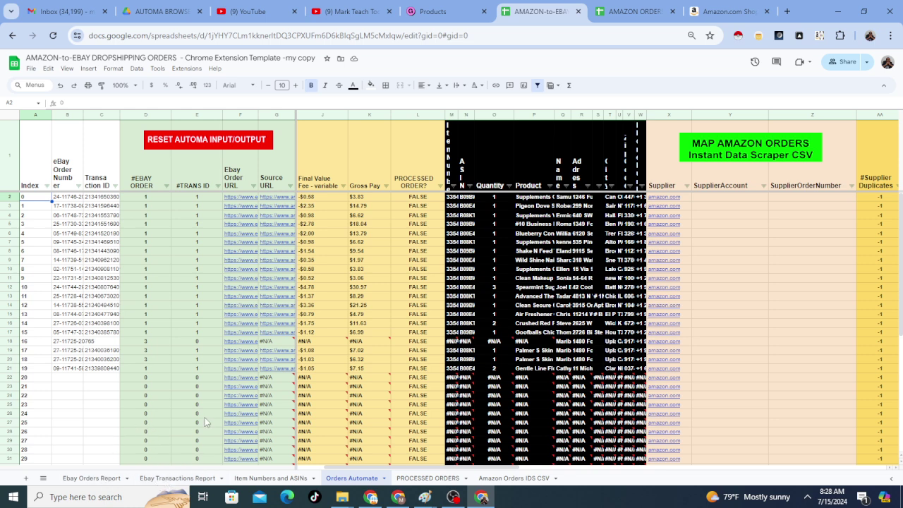
left_click(245, 478)
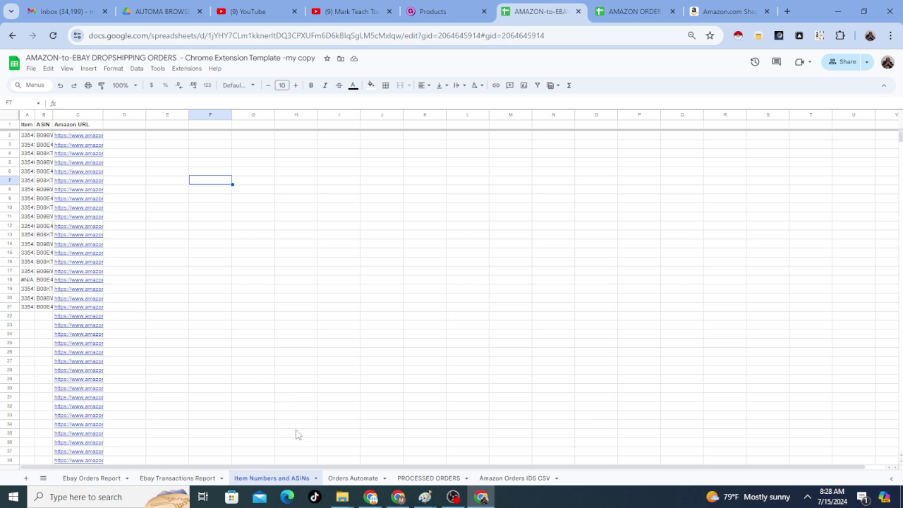
left_click(349, 478)
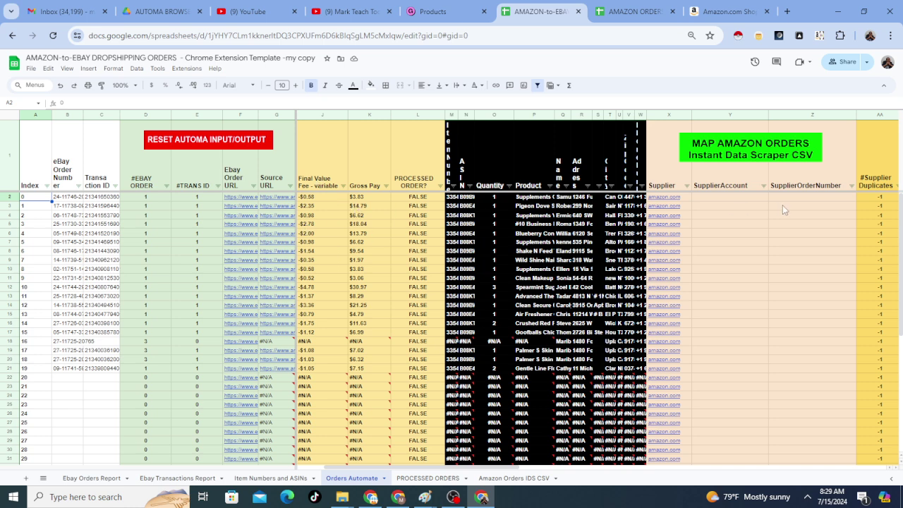
Step: Open the AMAZON ORDERS AUTOMATION spreadsheet and select the first item number in I2
left_click(635, 11)
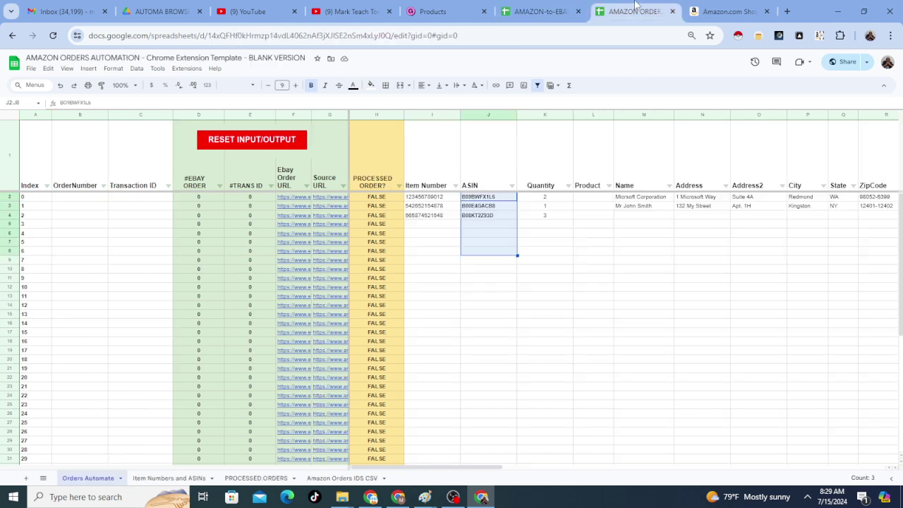
left_click(423, 197)
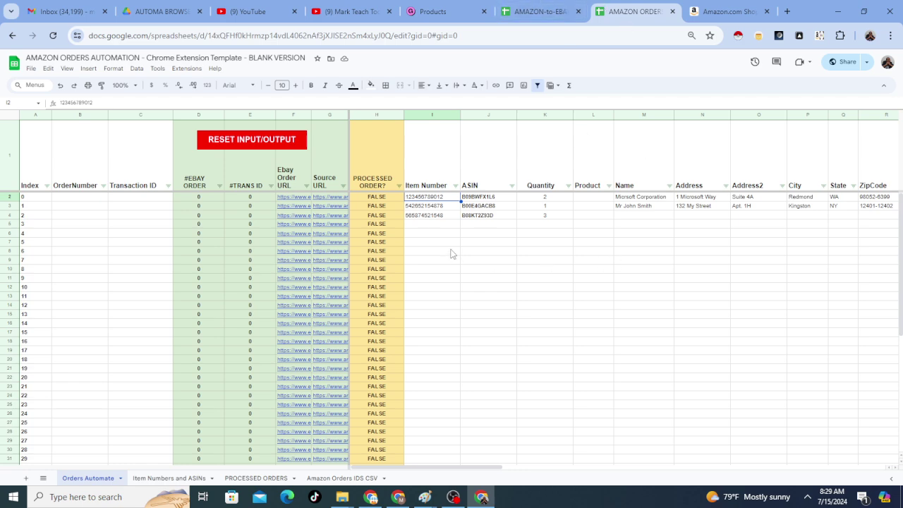
key("Right")
key("Right")
key("Right")
key("Right")
key("Right")
key("Right")
key("Right")
key("Right")
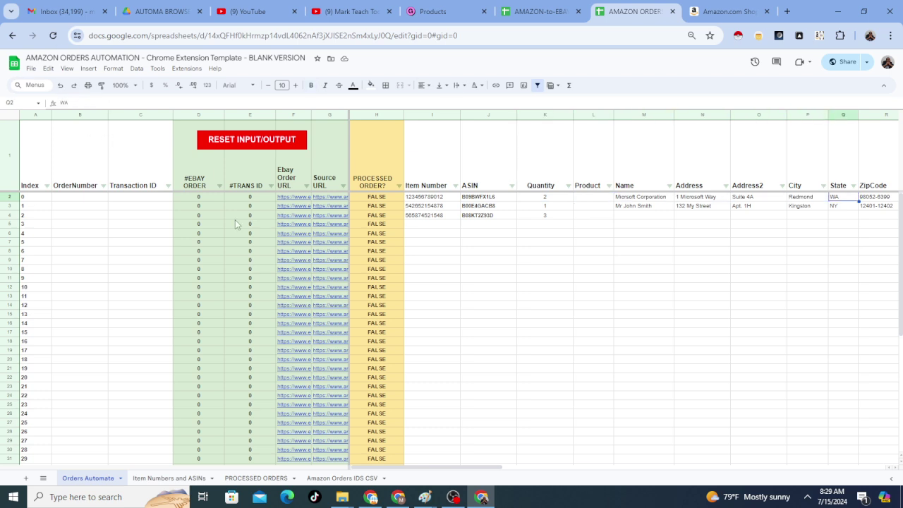
Step: Look over the header row from Item Number to Address, ending on the ASIN header
left_click(437, 167)
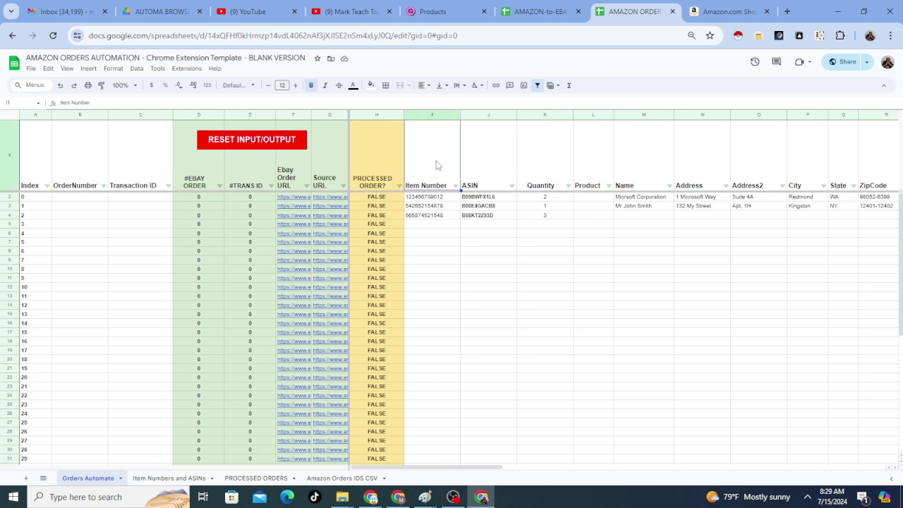
key("Right")
key("Right")
key("Right")
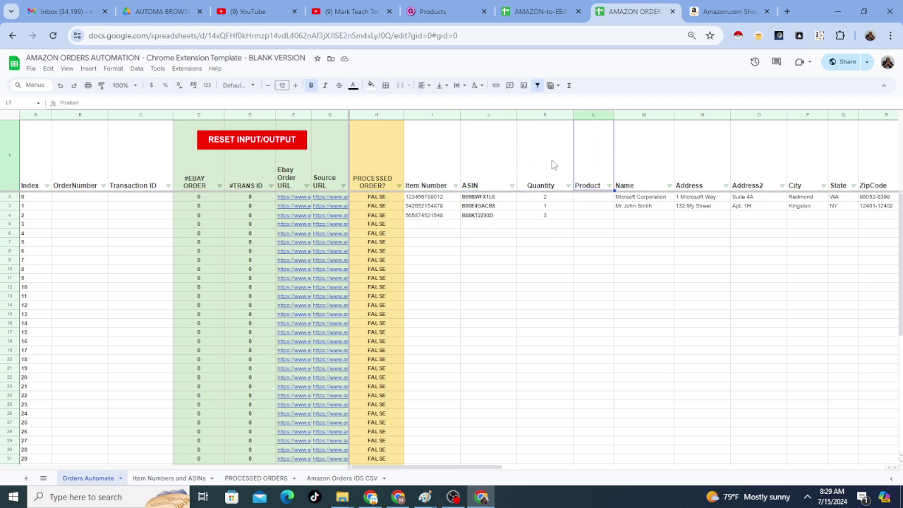
left_click(639, 166)
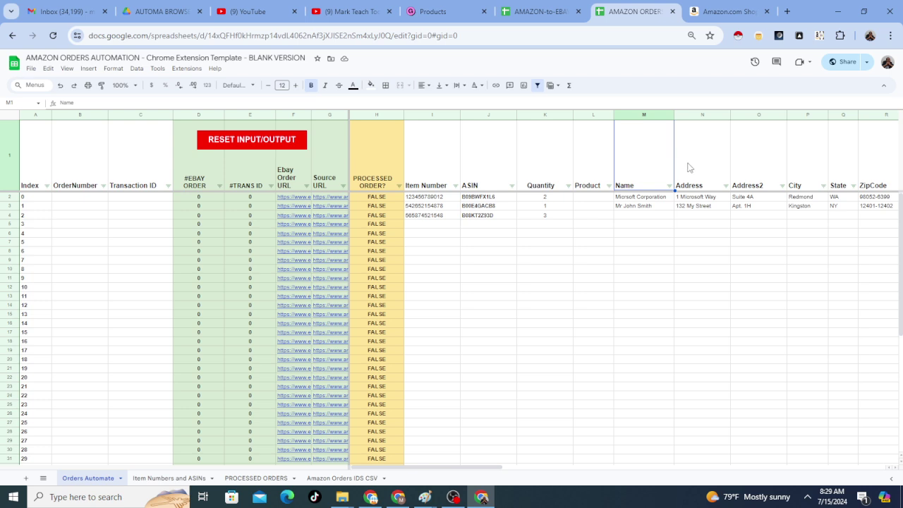
left_click(695, 168)
left_click_drag(427, 165, 796, 173)
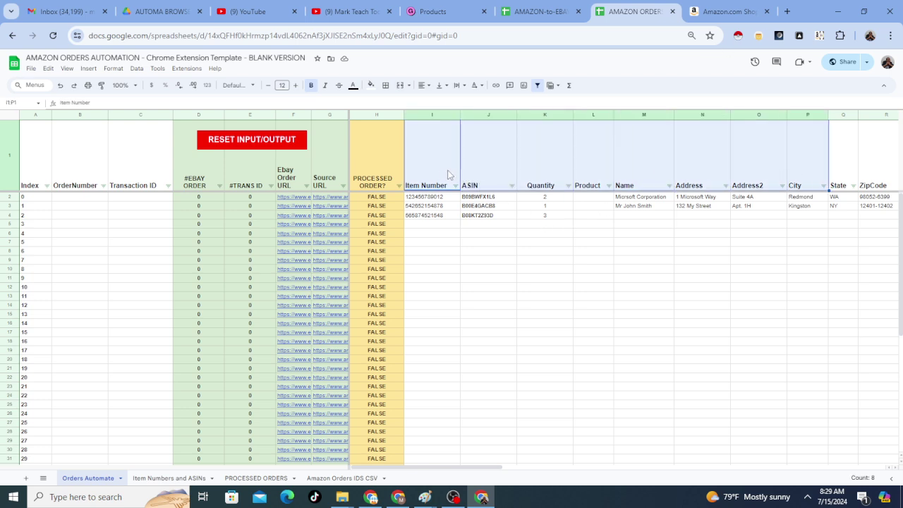
left_click(494, 179)
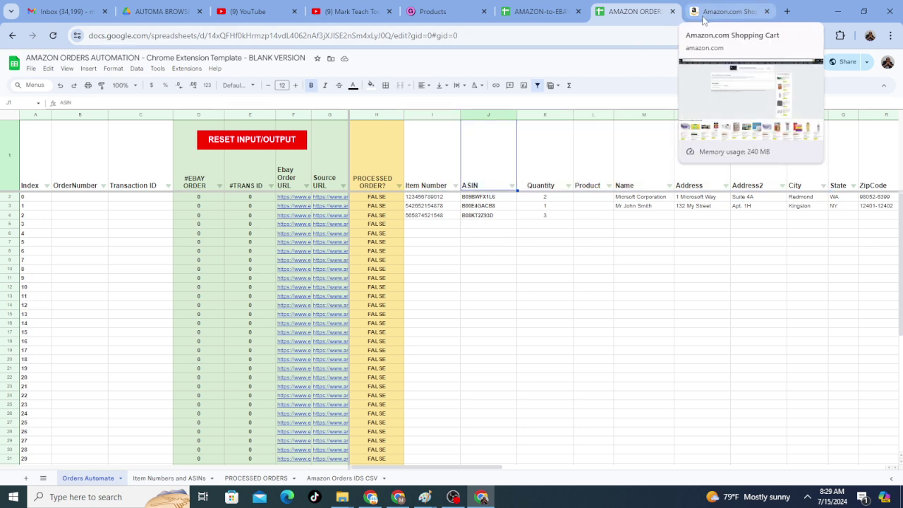
Step: Return to the empty Amazon cart and show the Automator extension's two workflows
left_click(703, 20)
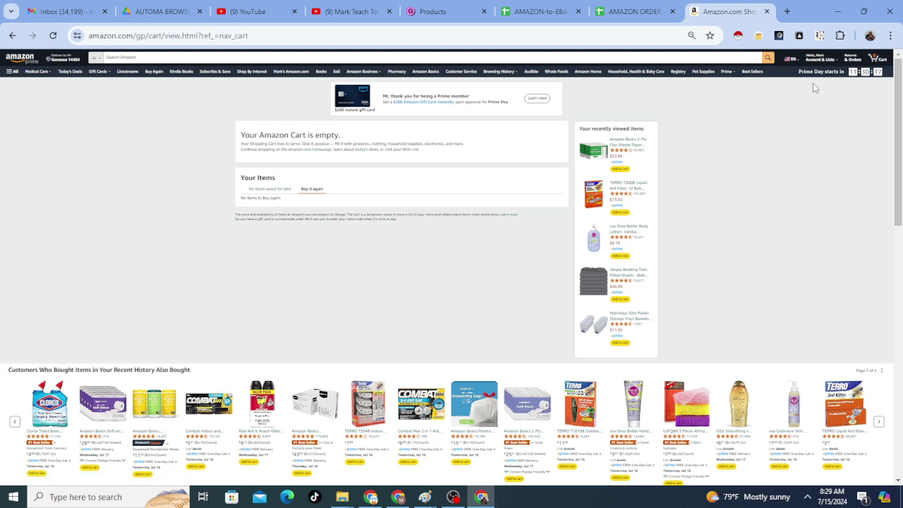
mouse_move(822, 65)
left_click(821, 36)
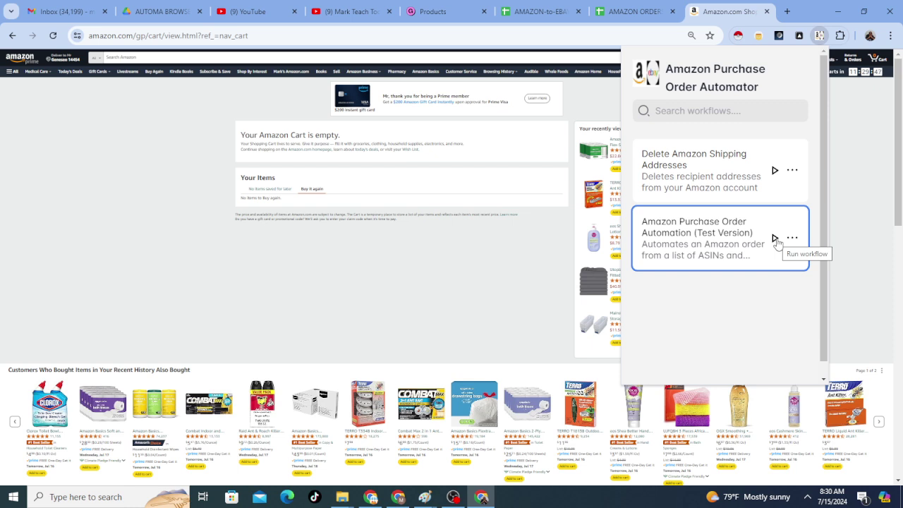
Step: Run the Amazon Purchase Order Automation (Test Version) workflow to reach its Input Parameters form
left_click(775, 239)
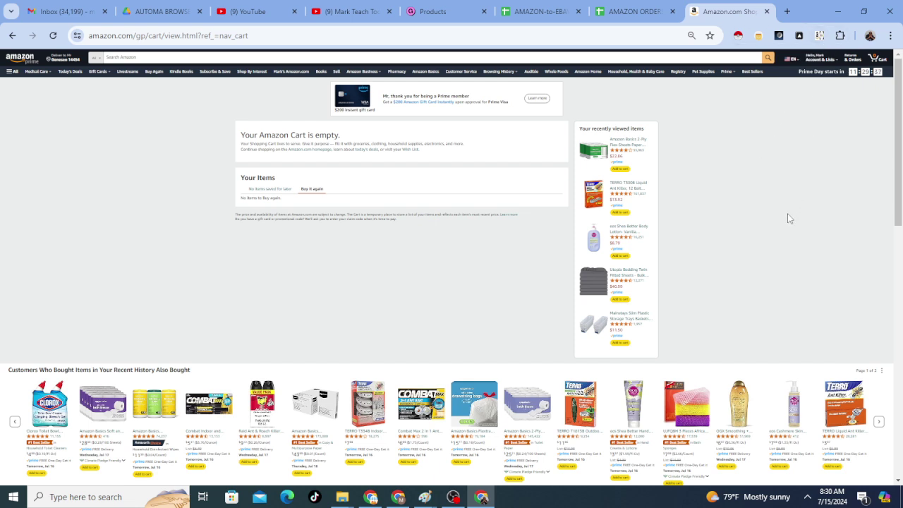
left_click(819, 37)
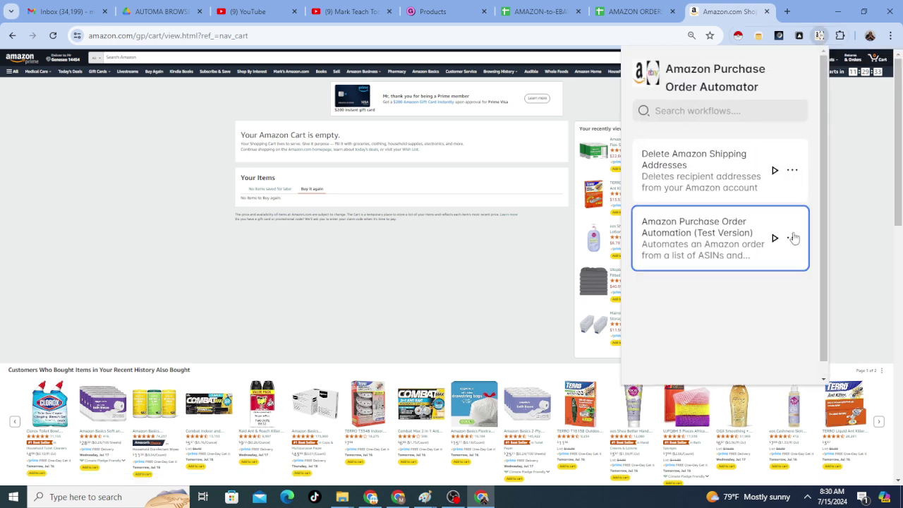
left_click(775, 238)
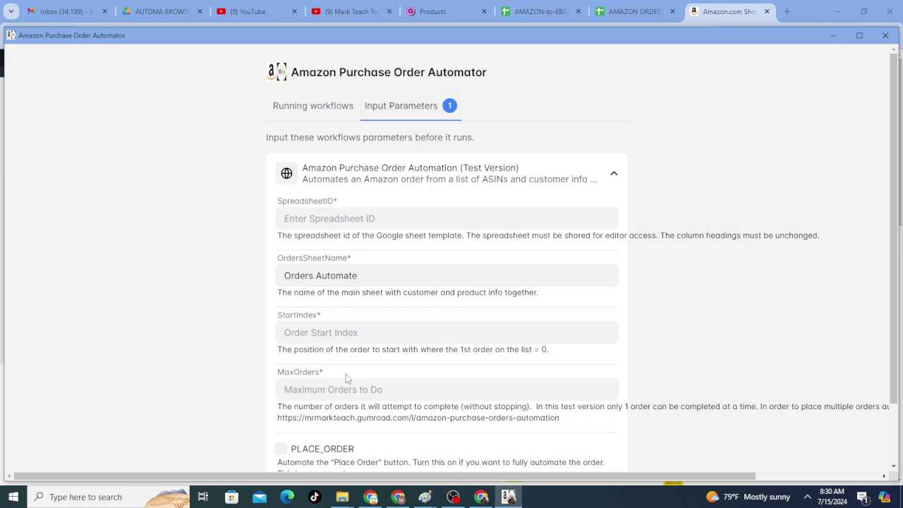
Step: Select the AMAZON ORDERS AUTOMATION spreadsheet ID in the page address
left_click(353, 220)
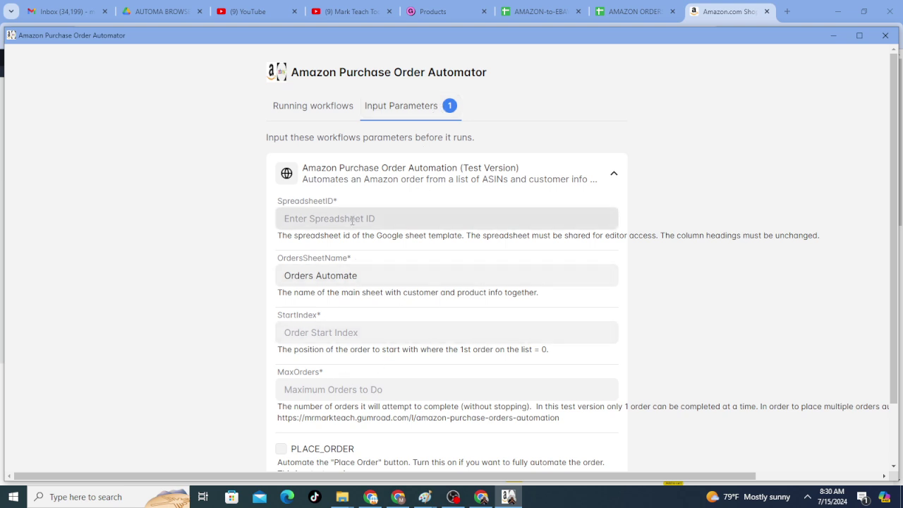
left_click(632, 12)
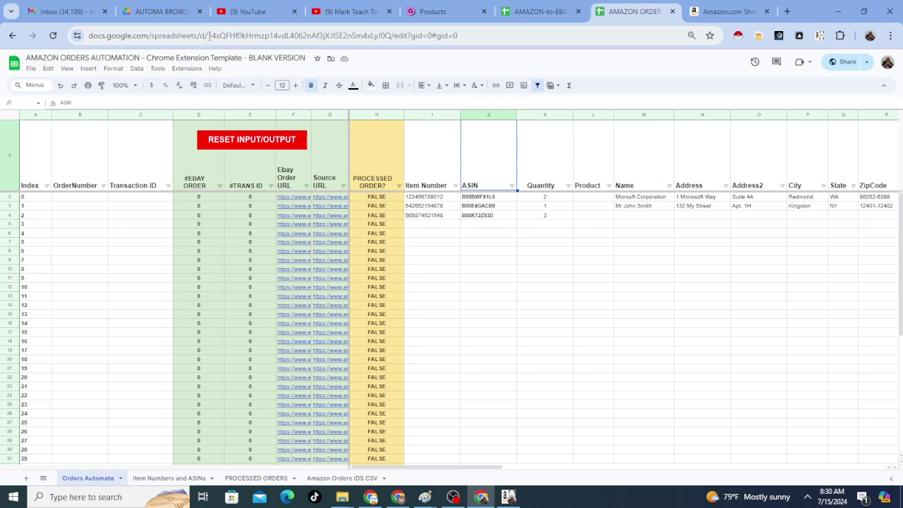
left_click_drag(209, 35, 386, 35)
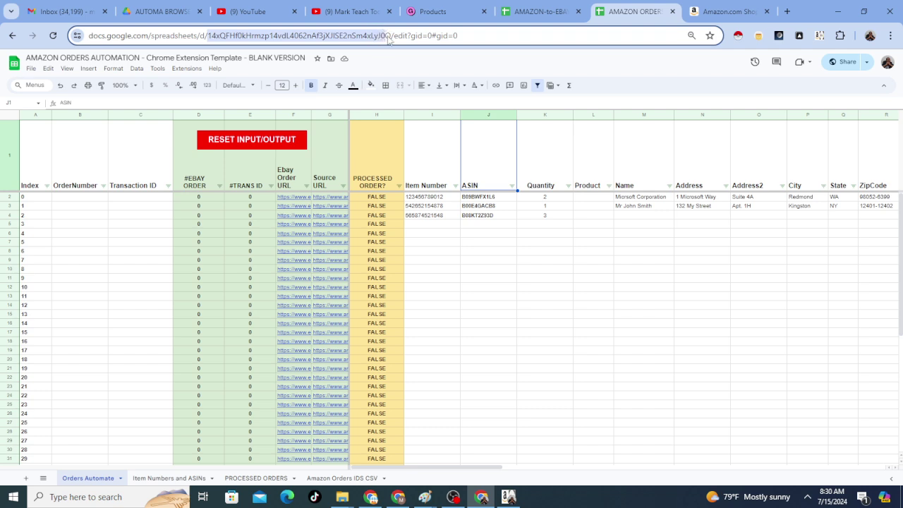
Step: Make a copy of the workbook, including its attached Apps Script
left_click(31, 68)
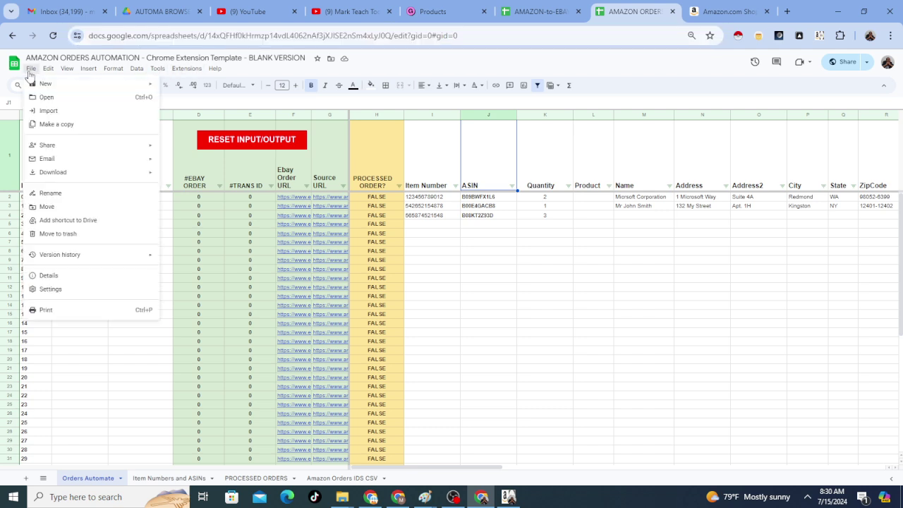
left_click(66, 125)
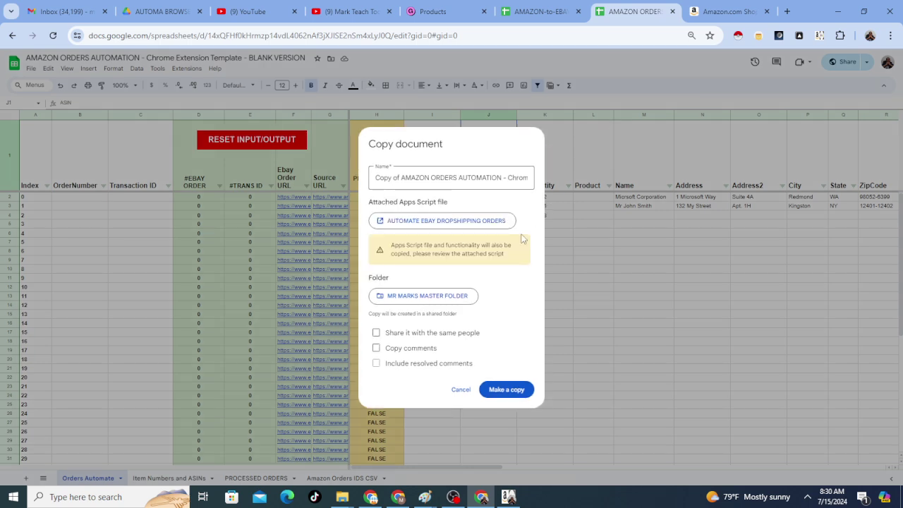
left_click(506, 392)
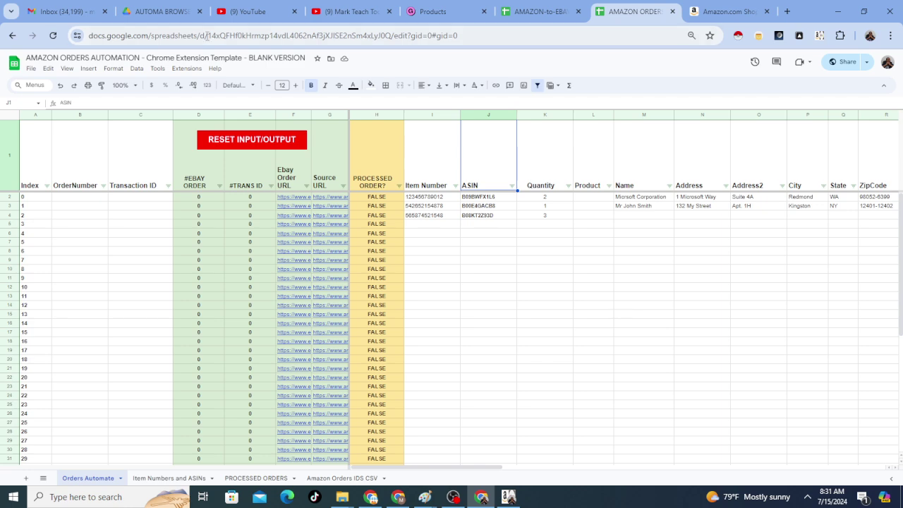
Step: Copy the sheet ID from the URL, excluding /edit, and paste it into SpreadsheetID
left_click_drag(207, 36, 255, 35)
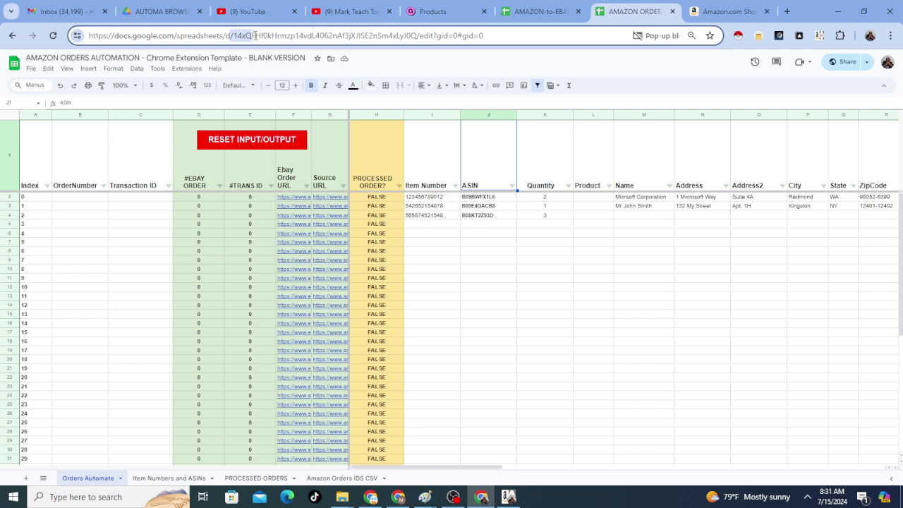
left_click_drag(255, 35, 426, 38)
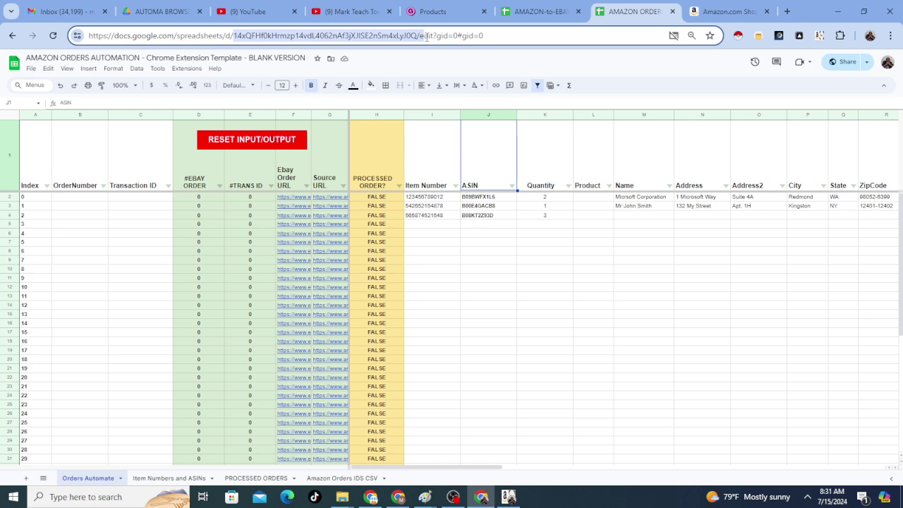
left_click_drag(426, 37, 417, 36)
key("ctrl+c")
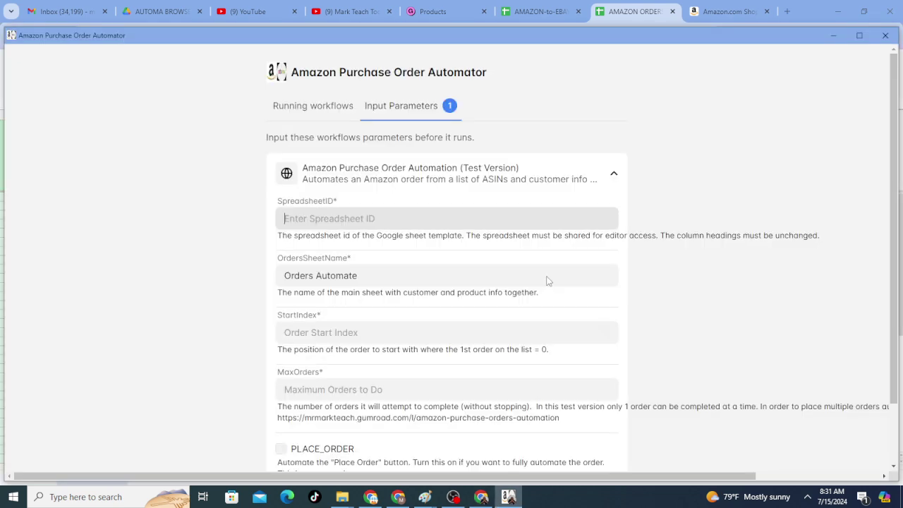
right_click(387, 225)
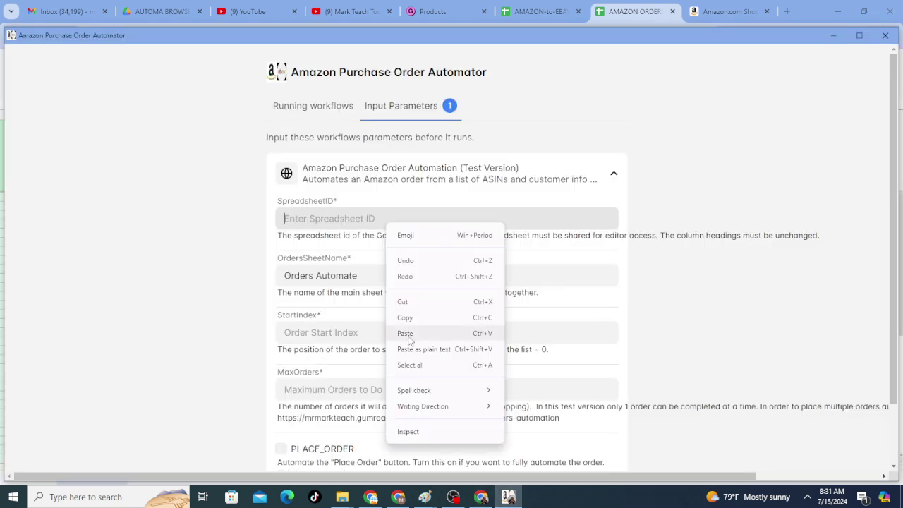
left_click(406, 334)
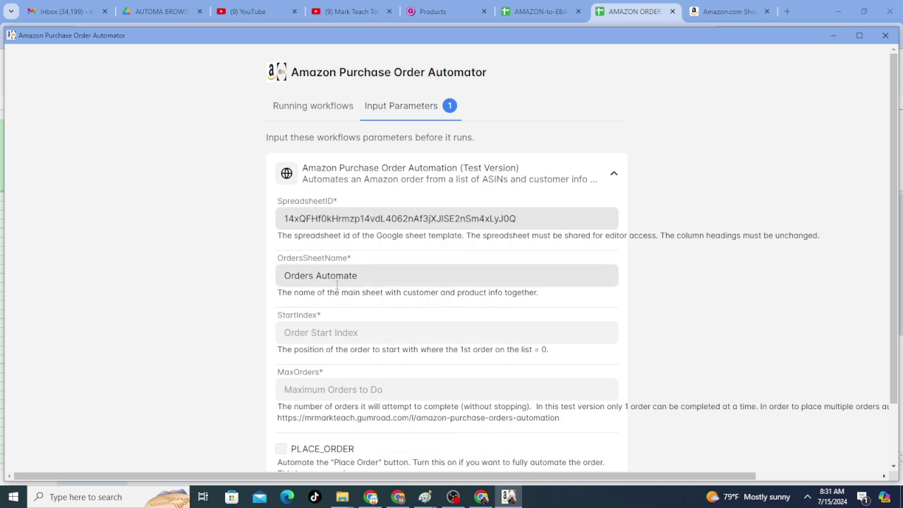
Step: Confirm the first order row has index 0 and enter 0 as StartIndex
left_click(337, 333)
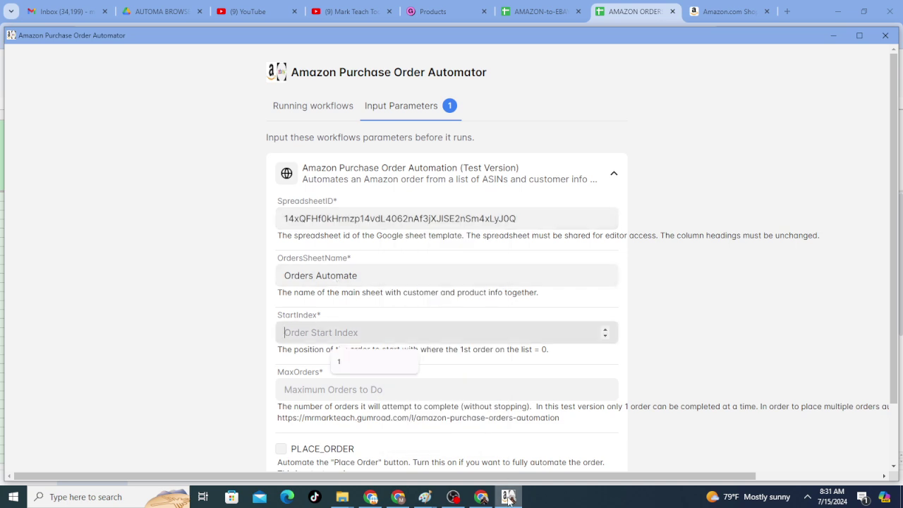
left_click(480, 500)
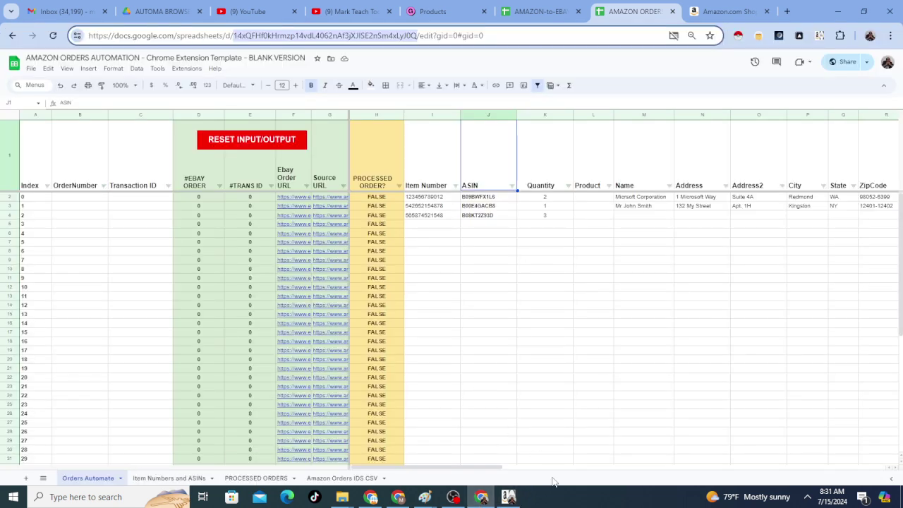
left_click(36, 198)
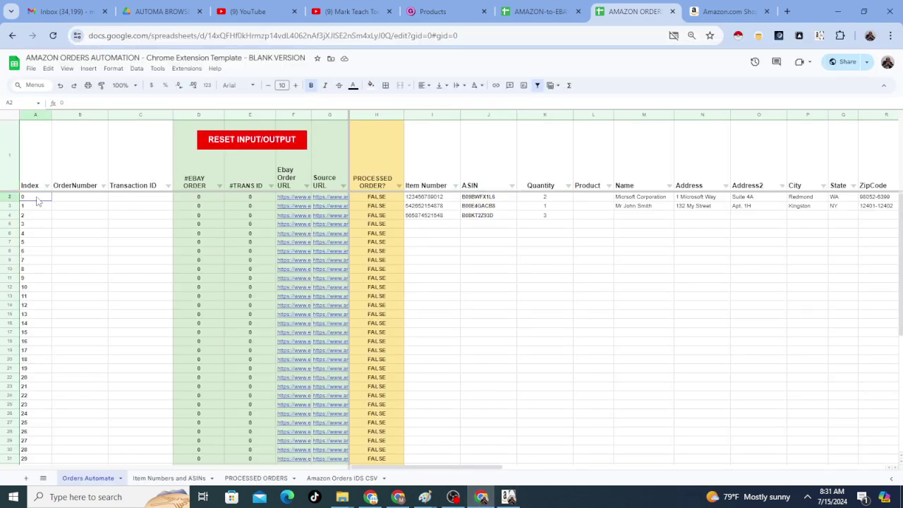
left_click_drag(33, 216, 34, 307)
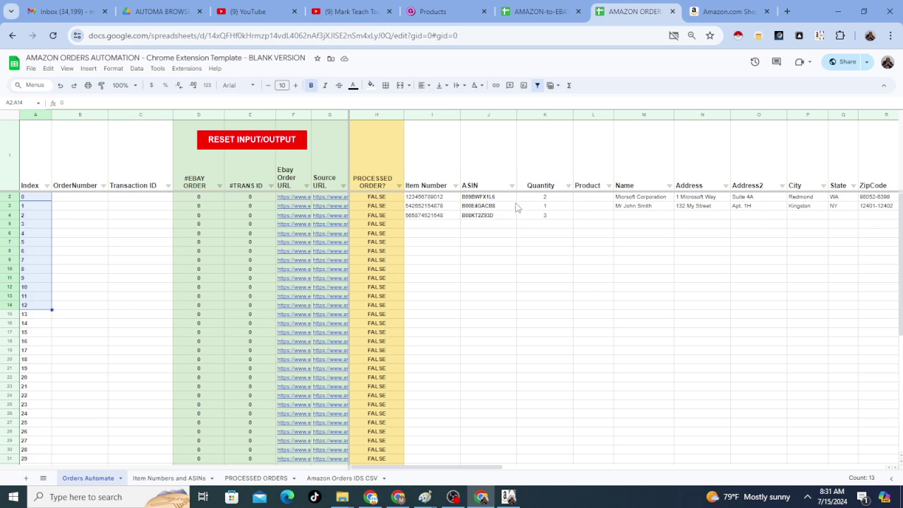
left_click(36, 199)
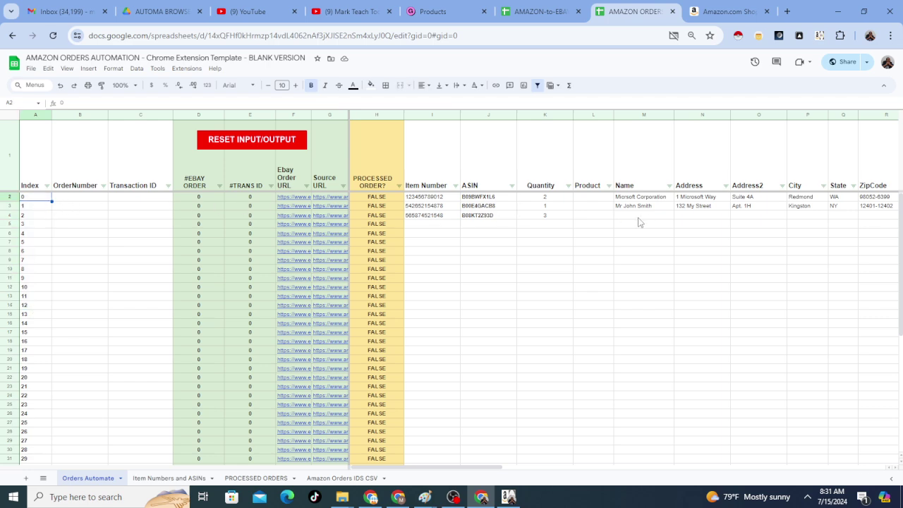
left_click(646, 205)
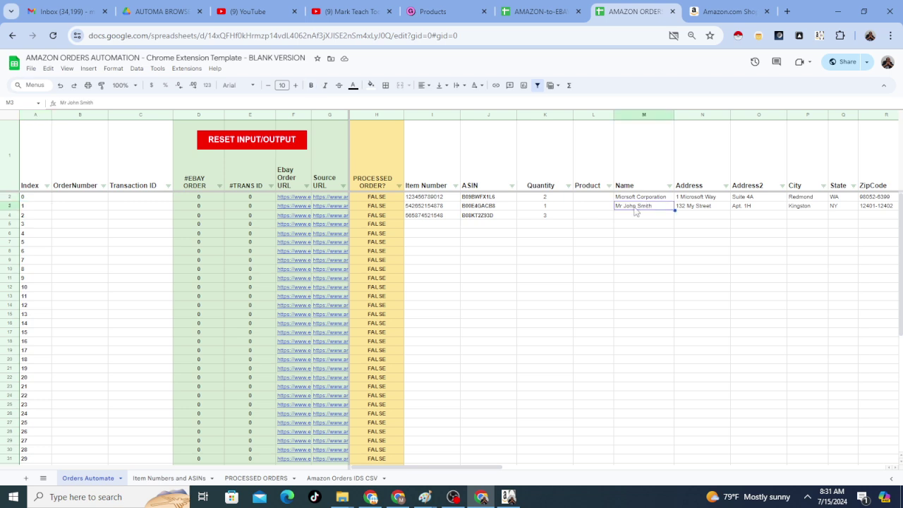
left_click(35, 209)
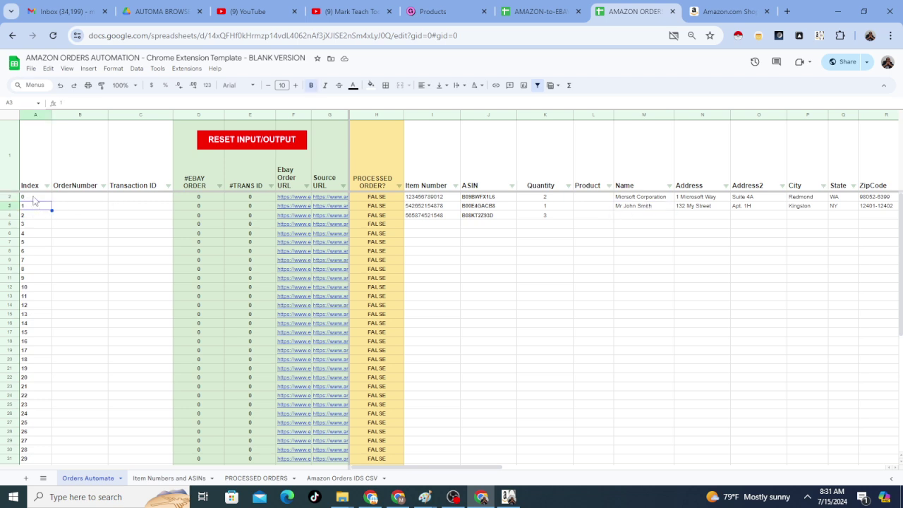
left_click(34, 200)
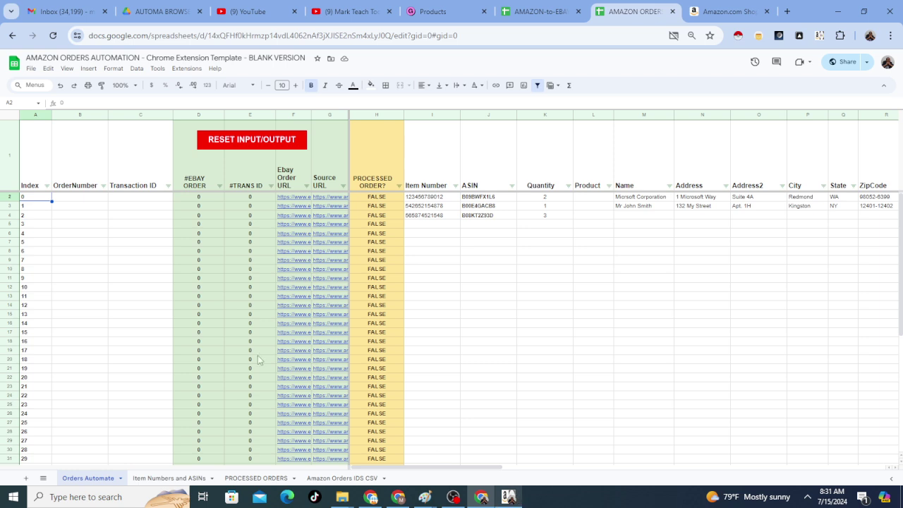
left_click(511, 496)
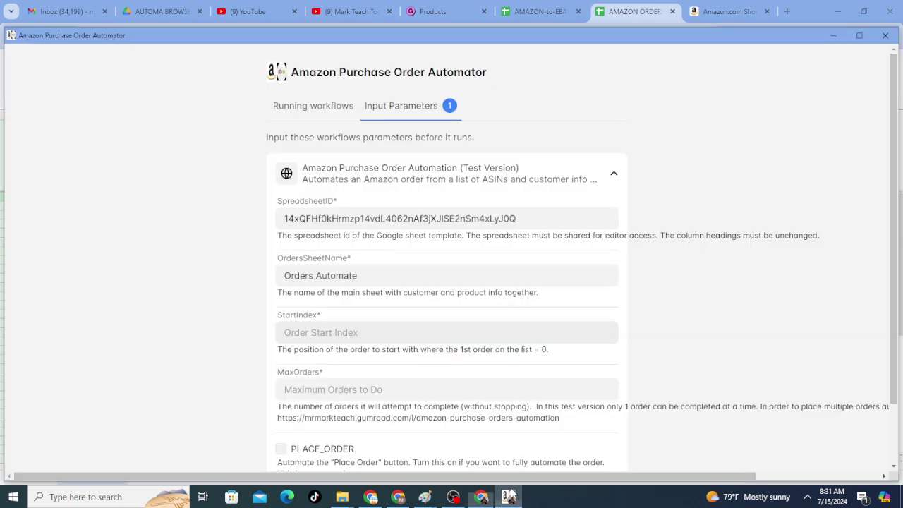
left_click(342, 338)
type("0")
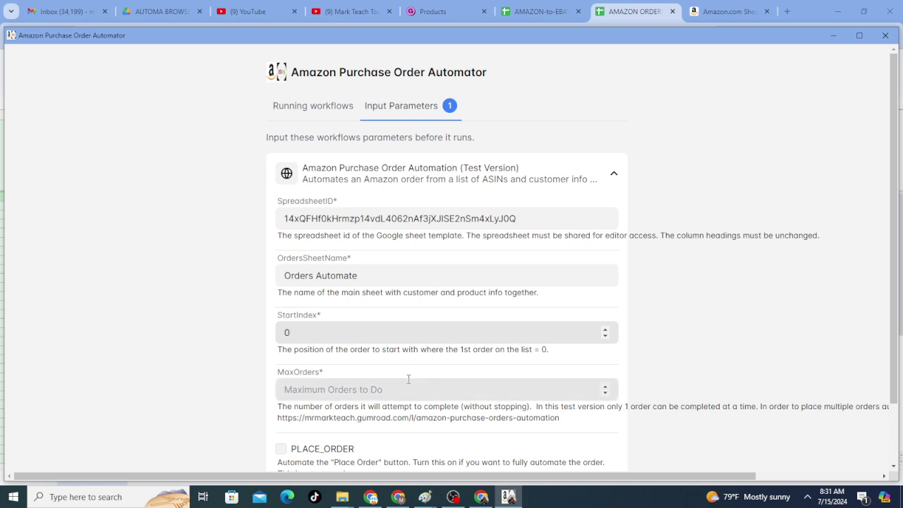
Step: Set MaxOrders to 1
left_click(410, 385)
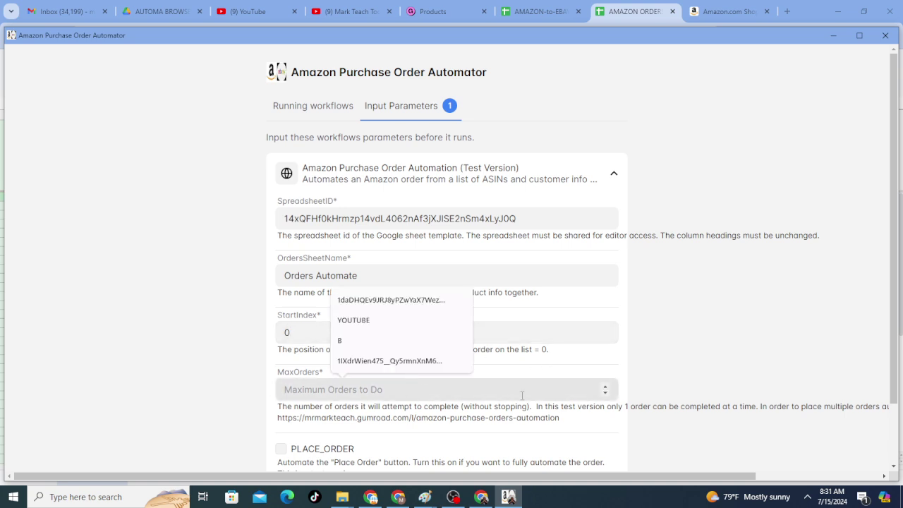
left_click(682, 384)
scroll(684, 374, "down", 1)
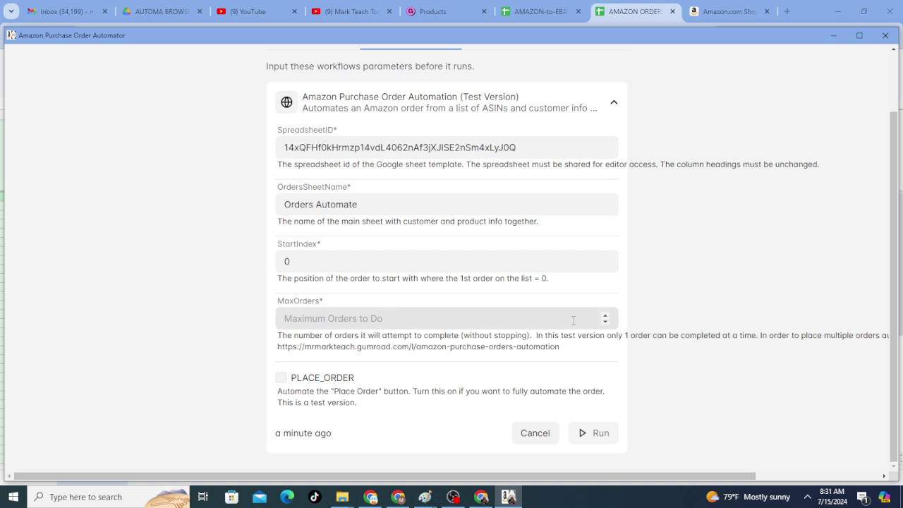
left_click(607, 315)
type("22")
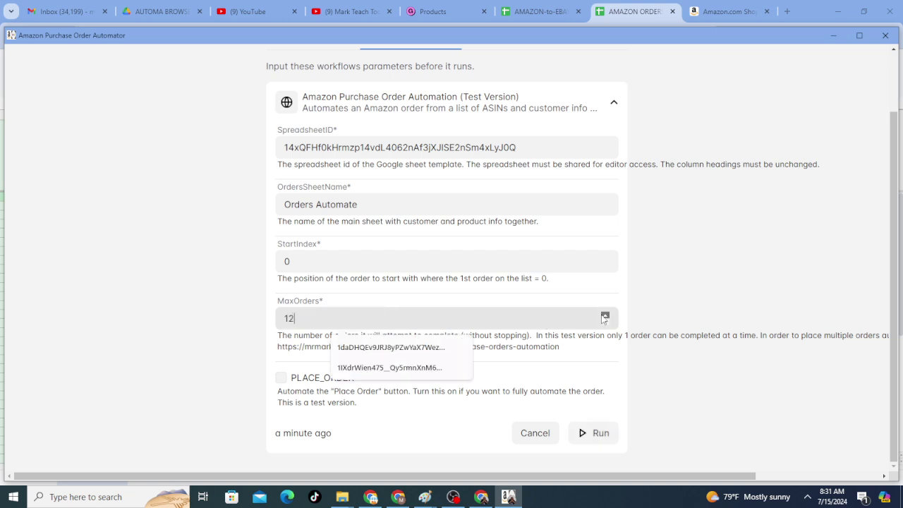
key("BackSpace")
key("BackSpace")
type("43")
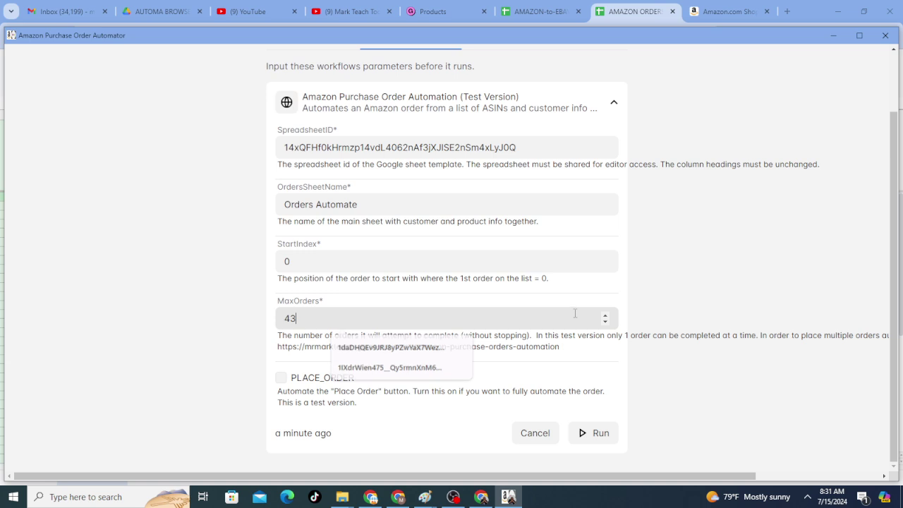
left_click_drag(333, 311, 276, 312)
type("1")
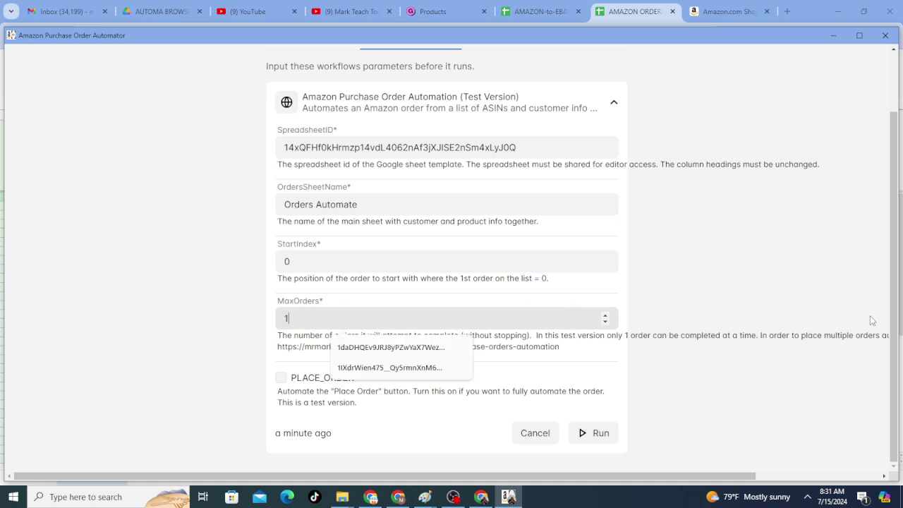
left_click(765, 286)
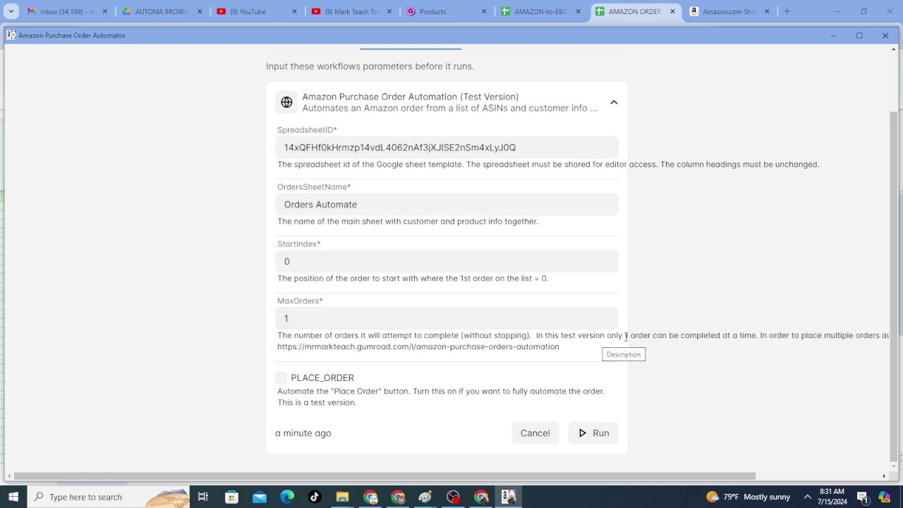
Step: Leave PLACE_ORDER unchecked and run the workflow, reaching checkout with the paper towels at $24.69
left_click(282, 378)
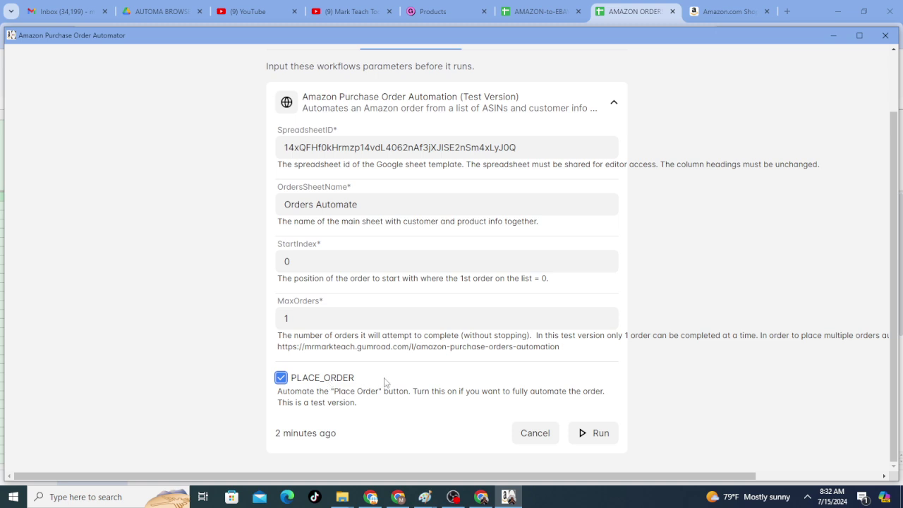
left_click(281, 379)
left_click(280, 379)
left_click(284, 385)
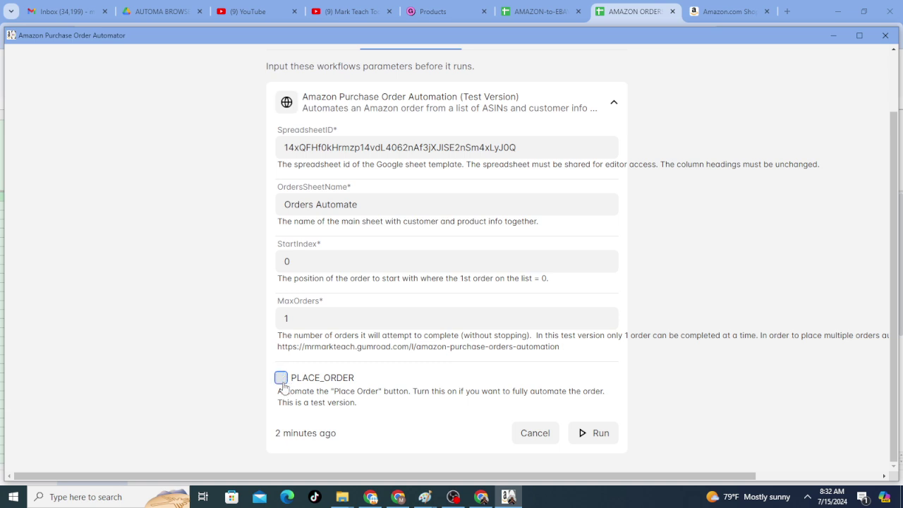
left_click(586, 438)
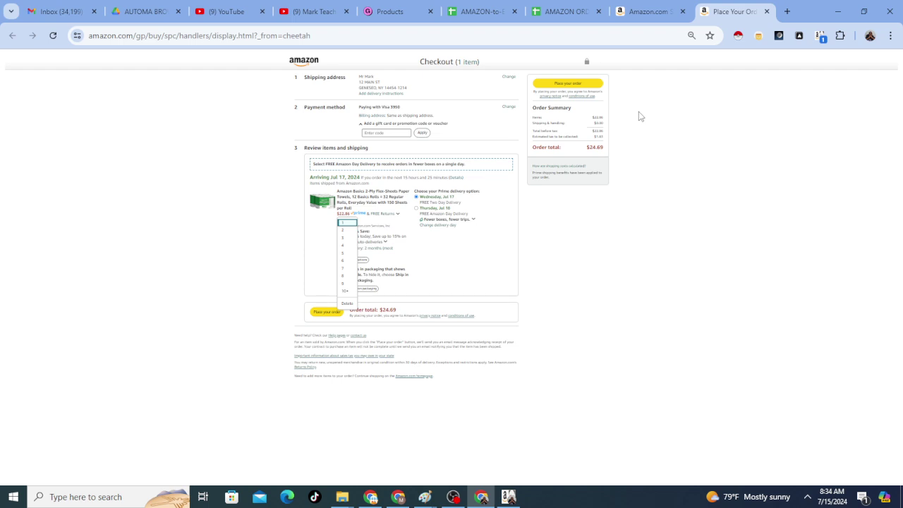
Step: Set the checkout quantity to 2, bringing the total to $49.38
key("Down")
key("Return")
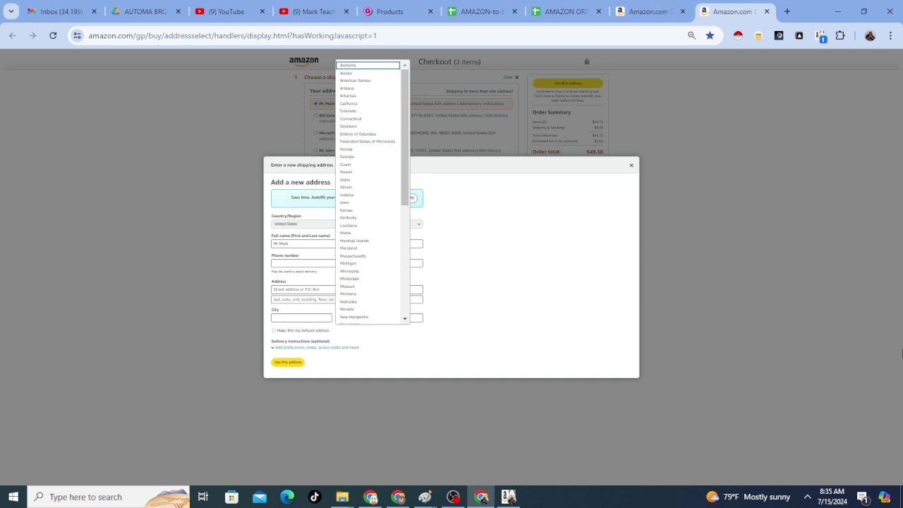
Step: Zoom in on the checkout page while the customer's shipping address is applied
key("ctrl+plus")
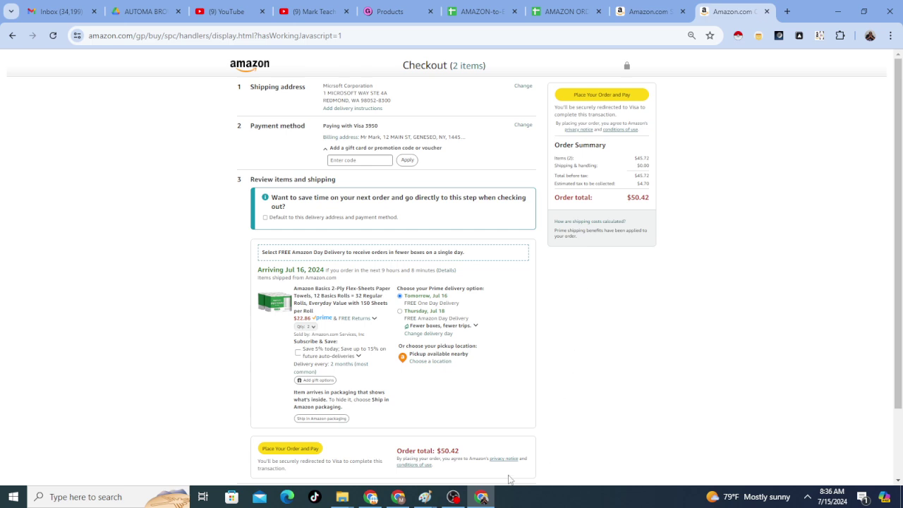
left_click(819, 36)
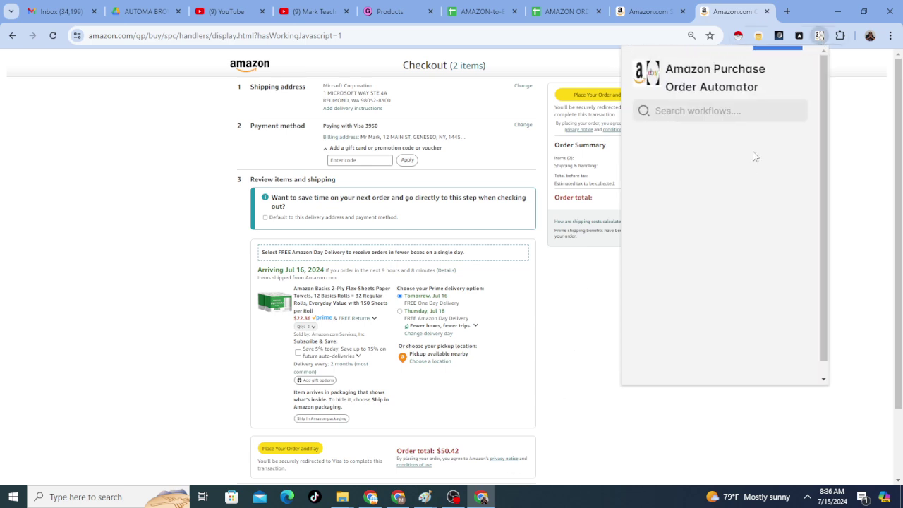
left_click(858, 211)
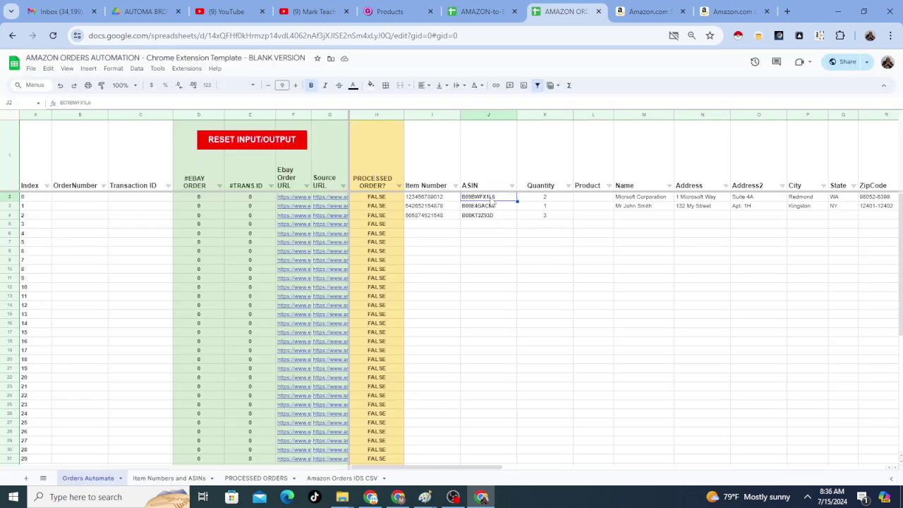
Step: Select the first row's SupplierOrderNumber cell, then open the empty Amazon Orders IDS CSV sheet
key("Right")
key("Right")
key("Right")
key("Right")
key("Right")
key("Right")
key("Right")
key("Right")
key("Right")
key("Right")
key("Right")
key("Right")
key("Right")
key("Right")
key("Right")
key("Right")
key("Right")
key("Right")
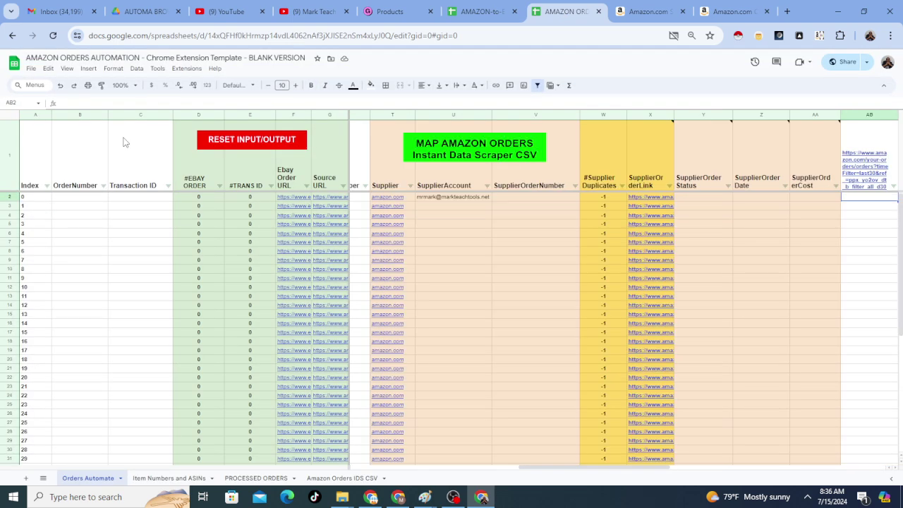
left_click(529, 199)
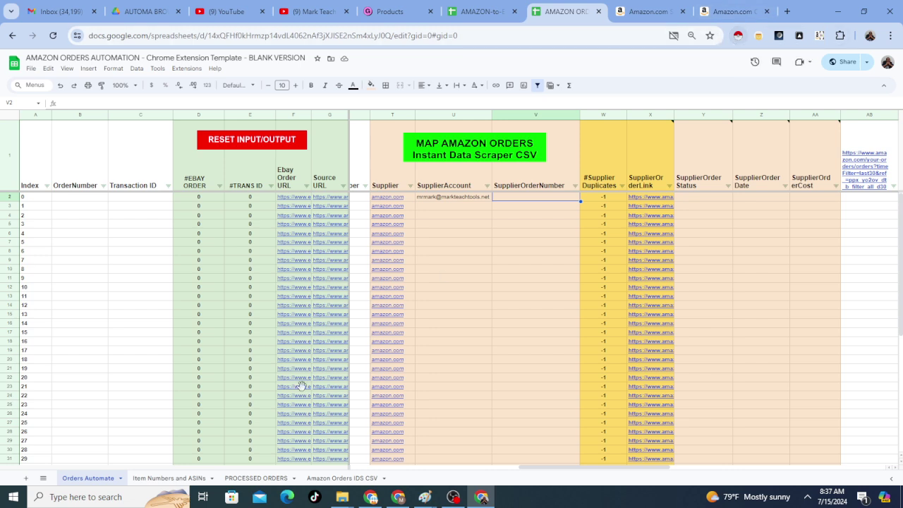
left_click(357, 478)
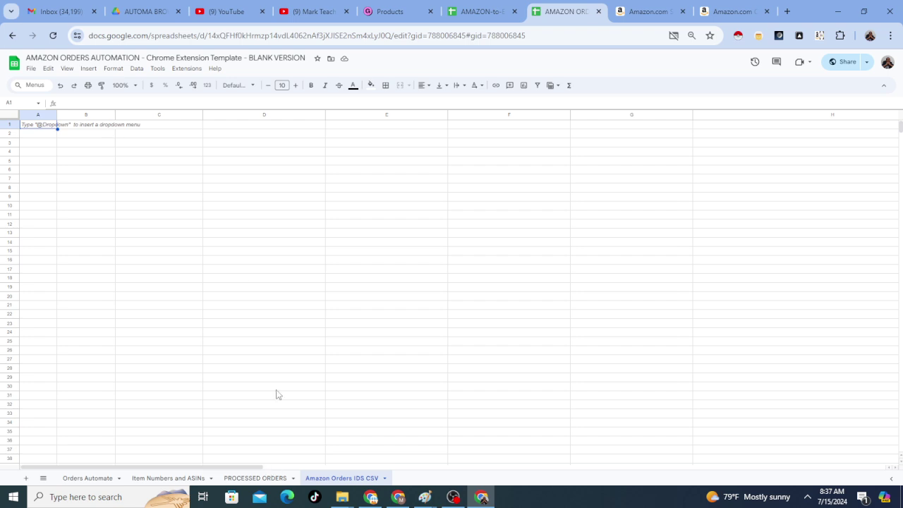
Step: Glance through the PROCESSED ORDERS and Item Numbers and ASINs sheets, then come back to Orders Automate
left_click(262, 478)
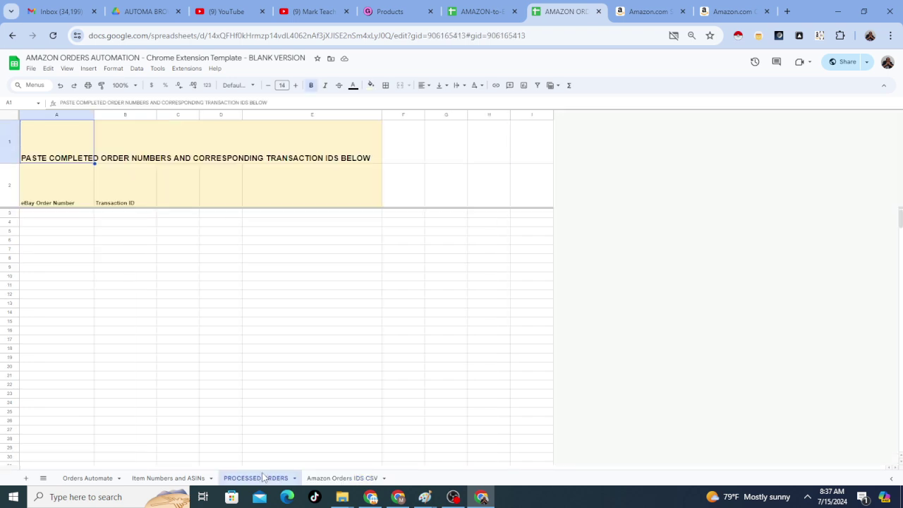
left_click(201, 478)
left_click(95, 478)
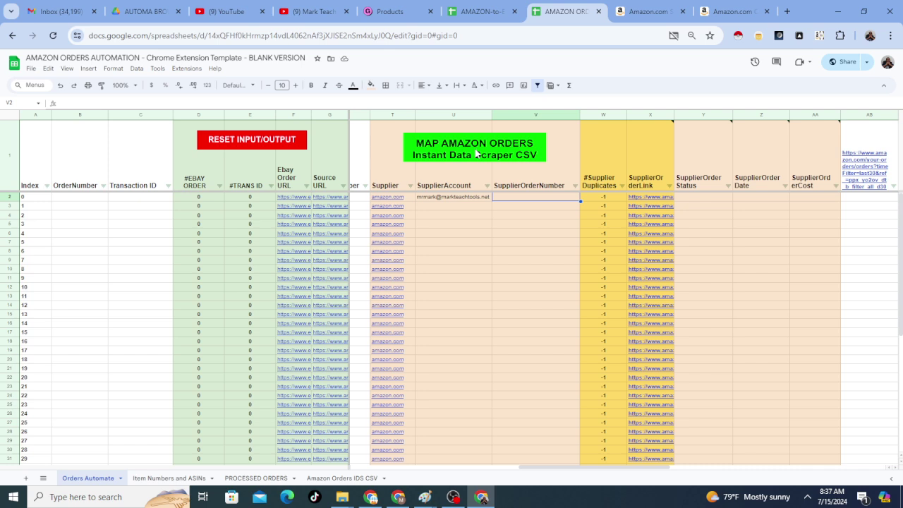
Step: Step through row 2's SupplierAccount, ZipCode, Address, Name and Address2 cells
key("Left")
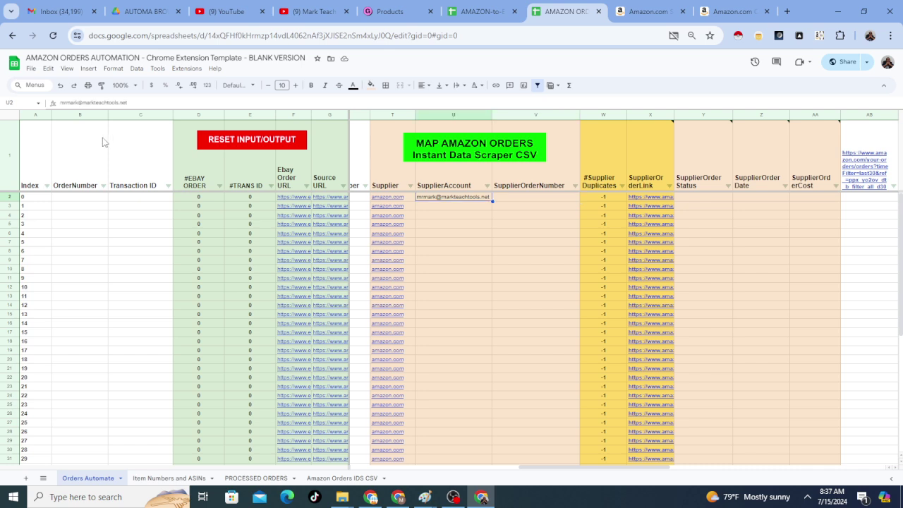
key("Left")
key("Left")
key("Left")
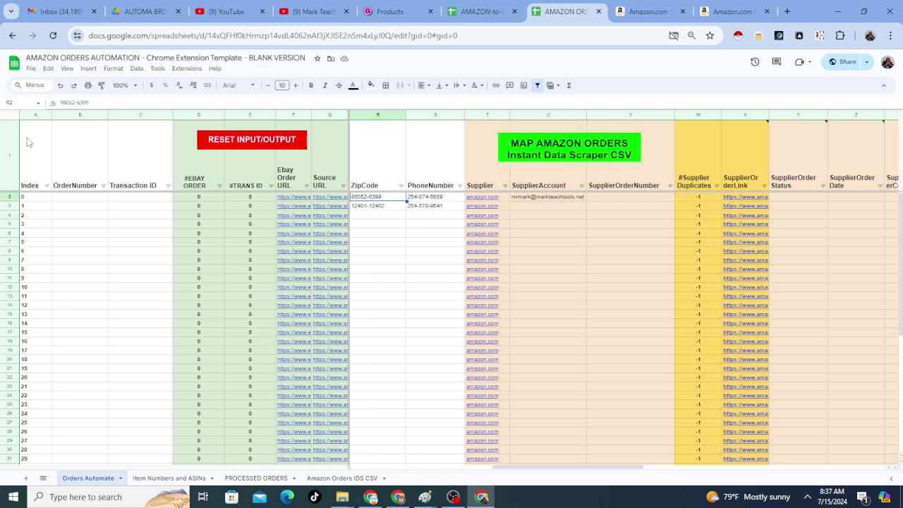
key("Left")
key("Left")
key("Left")
key("Left")
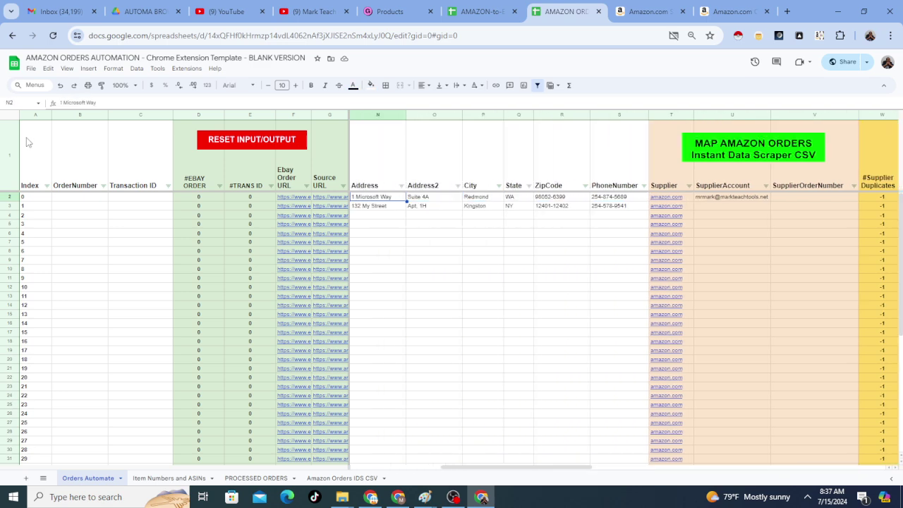
key("Left")
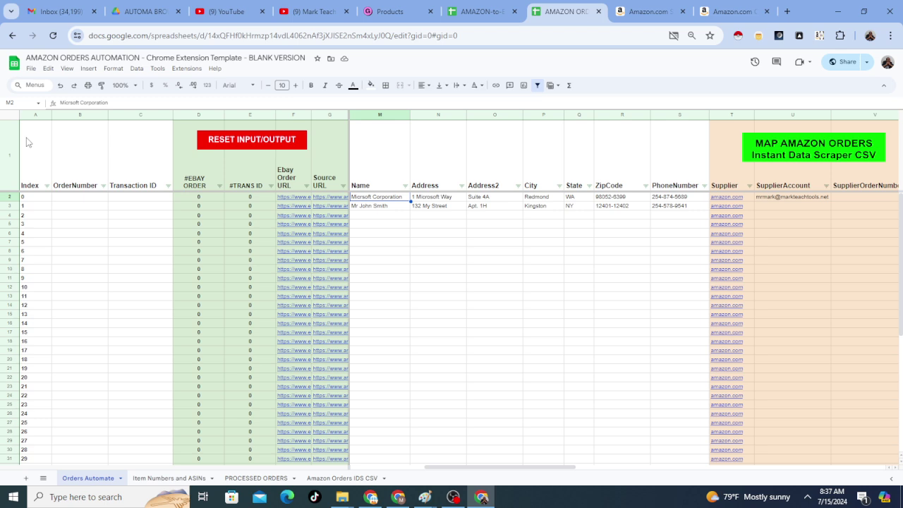
key("Right")
key("Right")
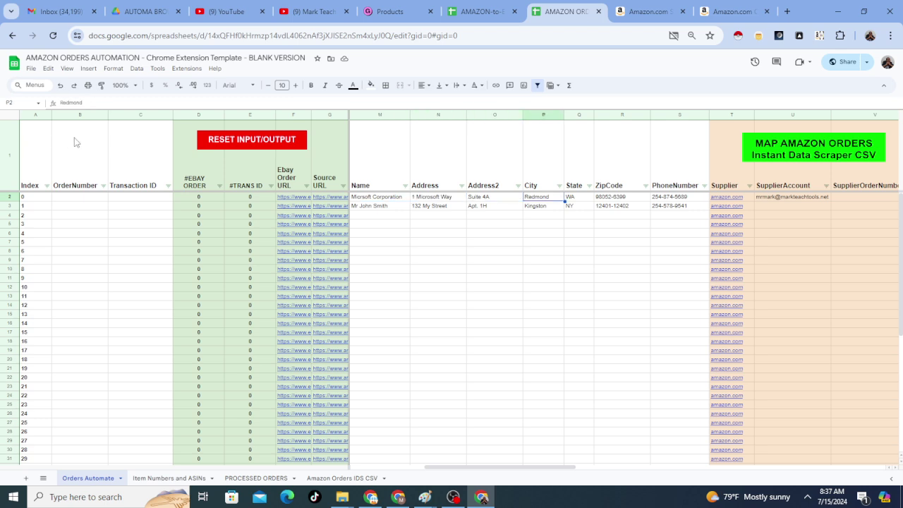
key("Left")
key("Left")
key("Left")
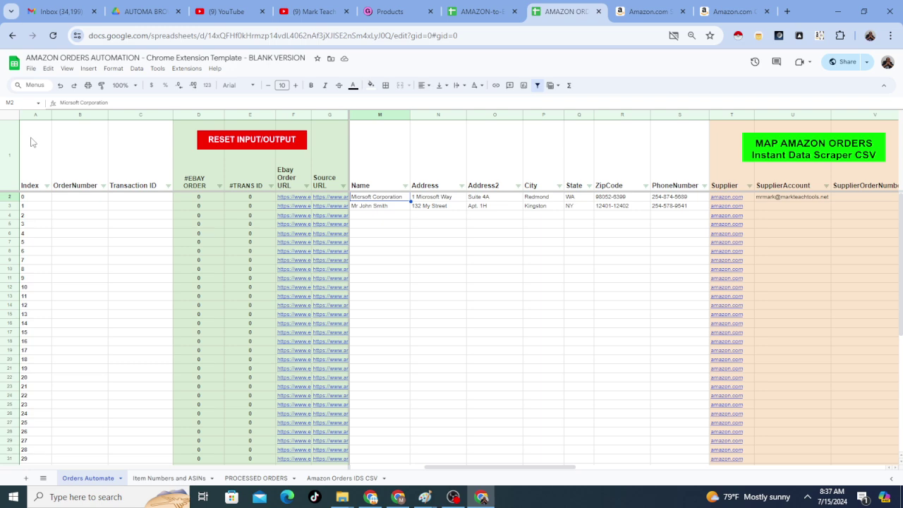
key("Right")
key("Right")
key("Right")
key("Right")
key("Right")
key("Left")
key("Left")
key("Left")
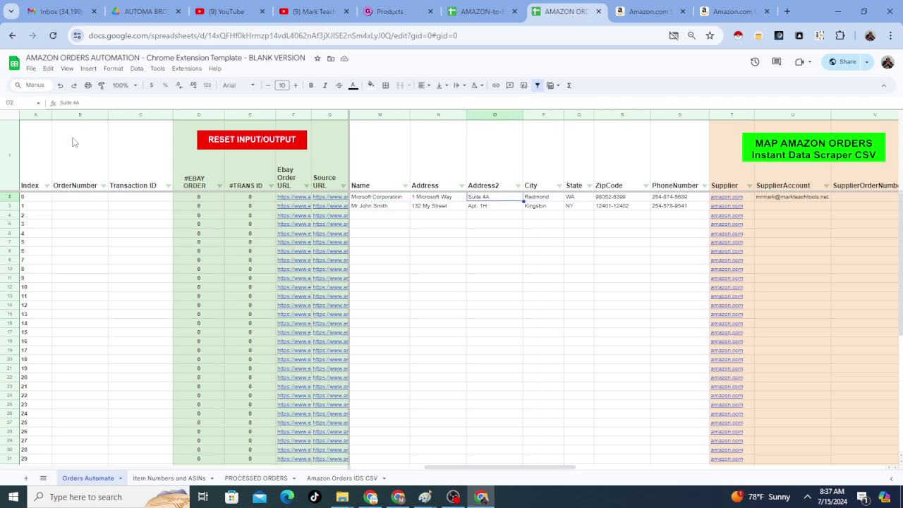
Step: Inspect row 2's State, ZipCode, SupplierOrderNumber, Status, Cost and SupplierOrder Date cells
key("Left")
key("Left")
key("Right")
key("Right")
key("Right")
key("Right")
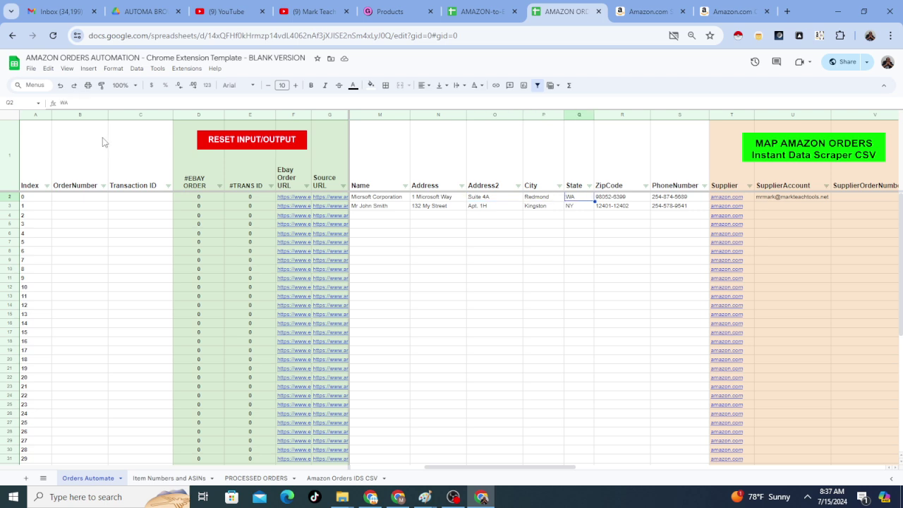
key("Left")
key("Left")
key("Left")
key("Left")
key("Right")
key("Right")
key("Right")
key("Right")
key("Right")
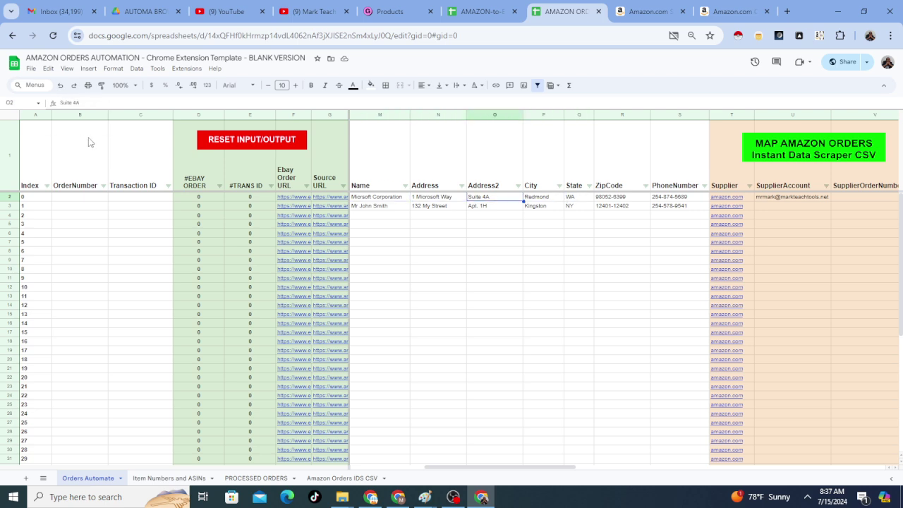
key("Right")
key("Right")
key("Right")
key("Right")
key("Right")
key("Right")
key("Right")
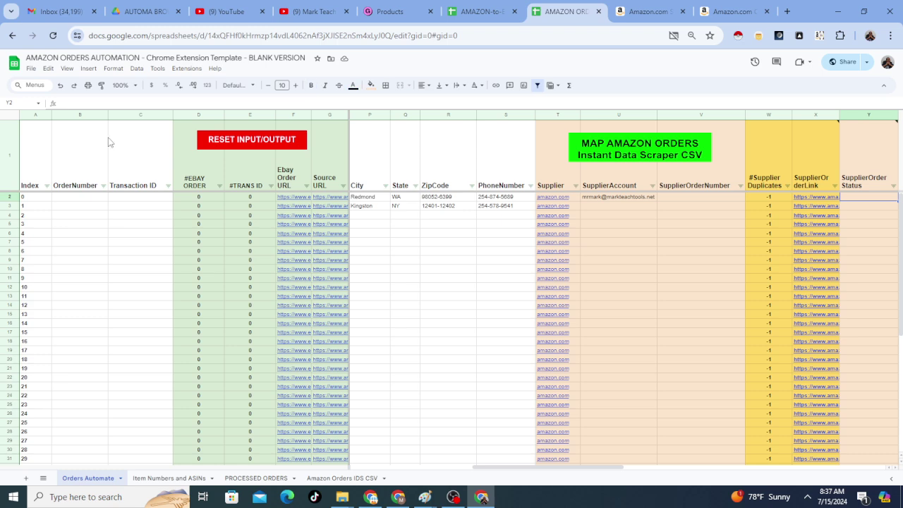
key("Left")
key("Left")
key("Left")
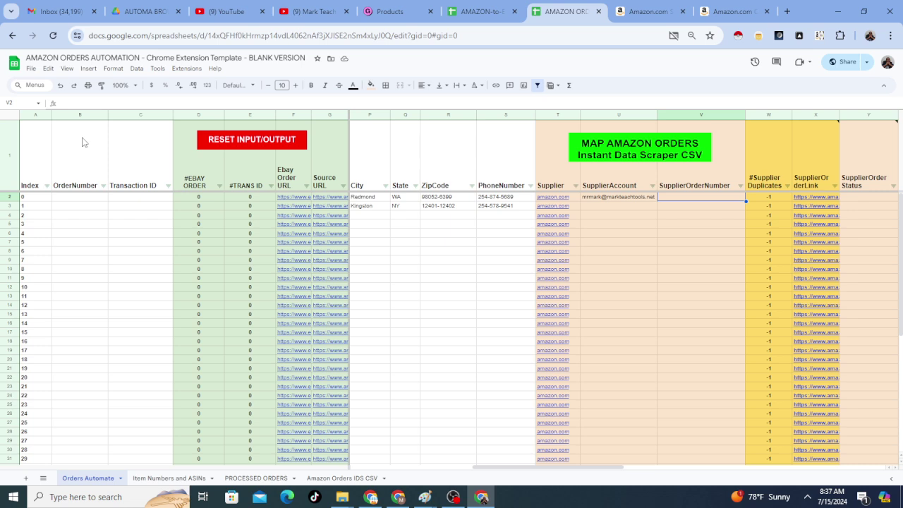
key("Right")
key("Right")
key("Right")
key("Right")
key("Right")
key("Right")
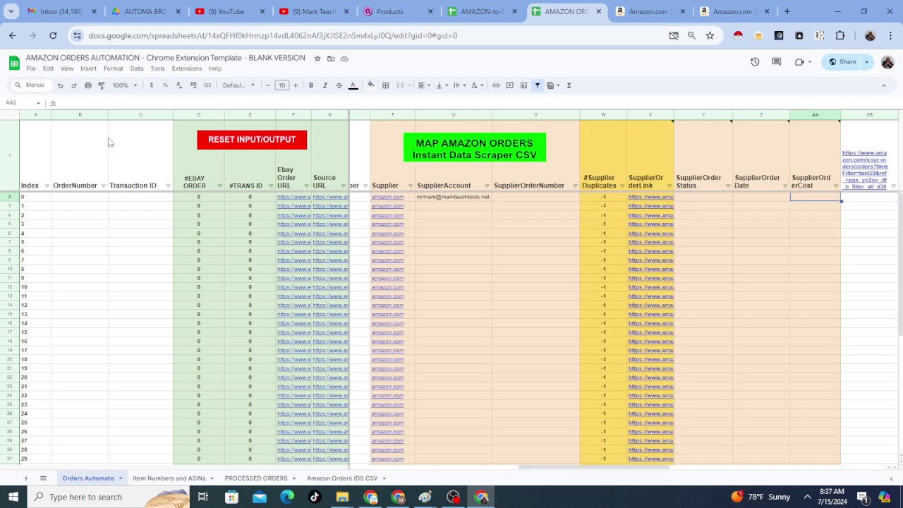
key("Left")
key("Left")
key("Left")
key("Right")
key("Right")
key("Left")
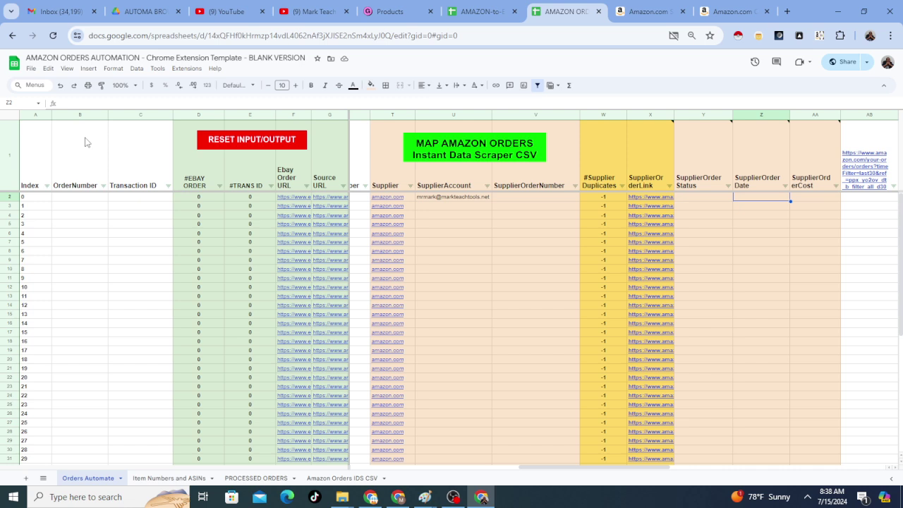
Step: Enter a test SupplierOrder Date of 7/15 in Z2, then delete it
type("7/15")
key("Return")
key("Down")
key("Down")
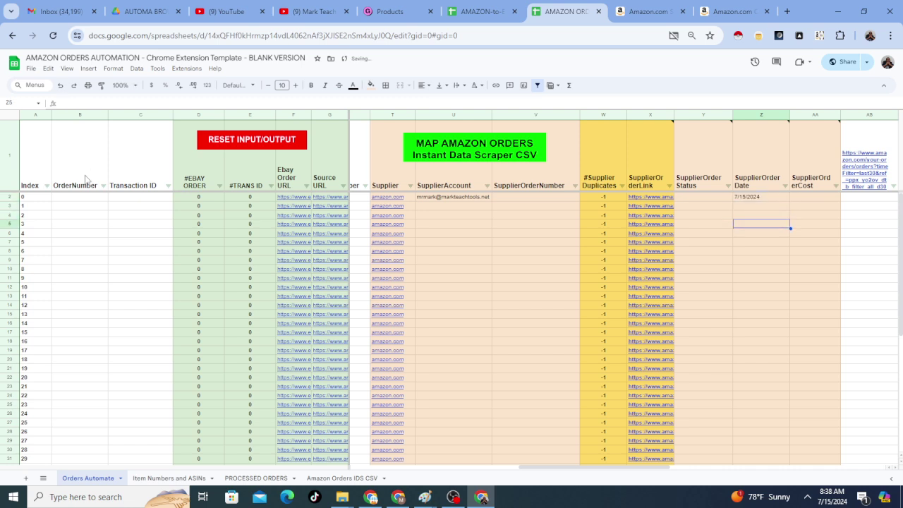
key("Up")
key("Up")
key("Up")
key("Delete")
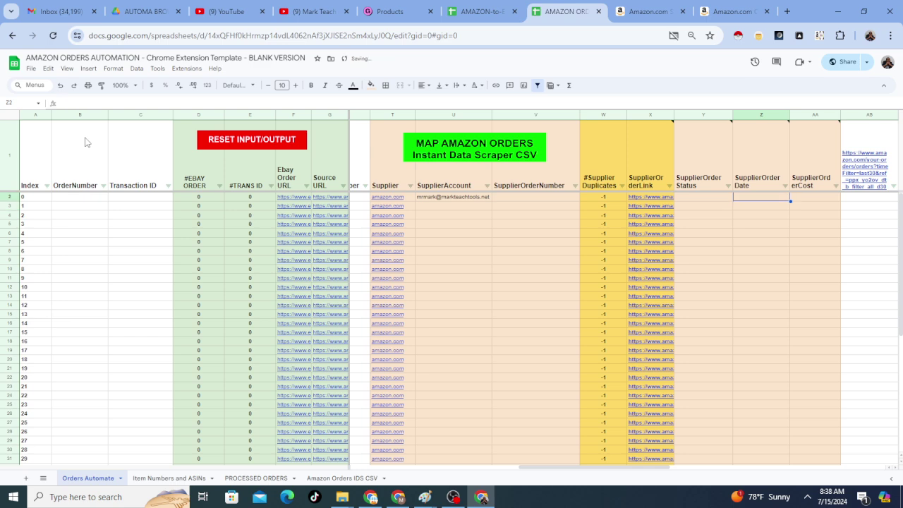
Step: Move back along row 2 past the supplier order cells to its first cell
key("Left")
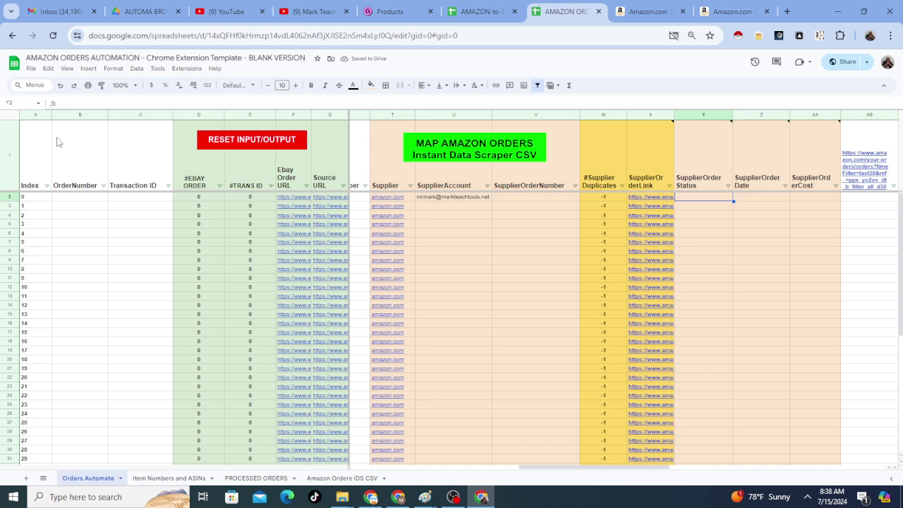
key("Right")
key("Right")
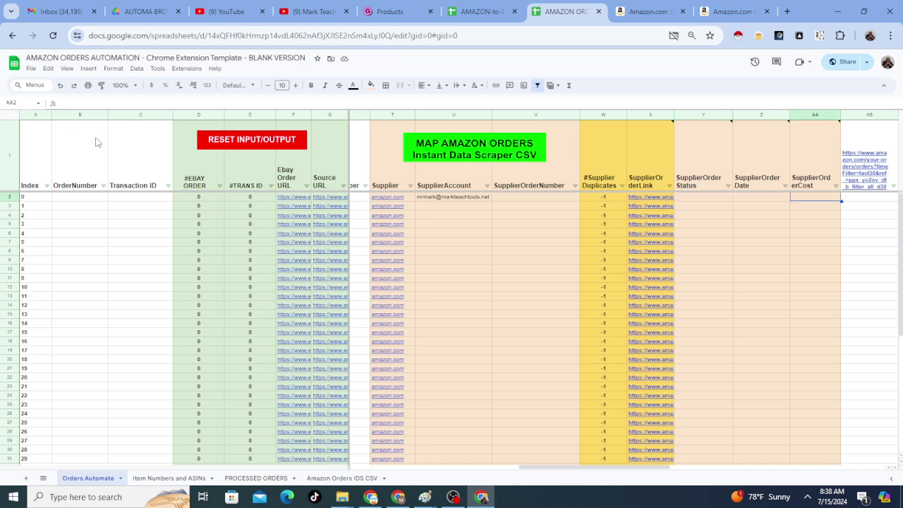
key("Left")
key("Left")
key("Left")
key("Left")
key("Left")
key("Left")
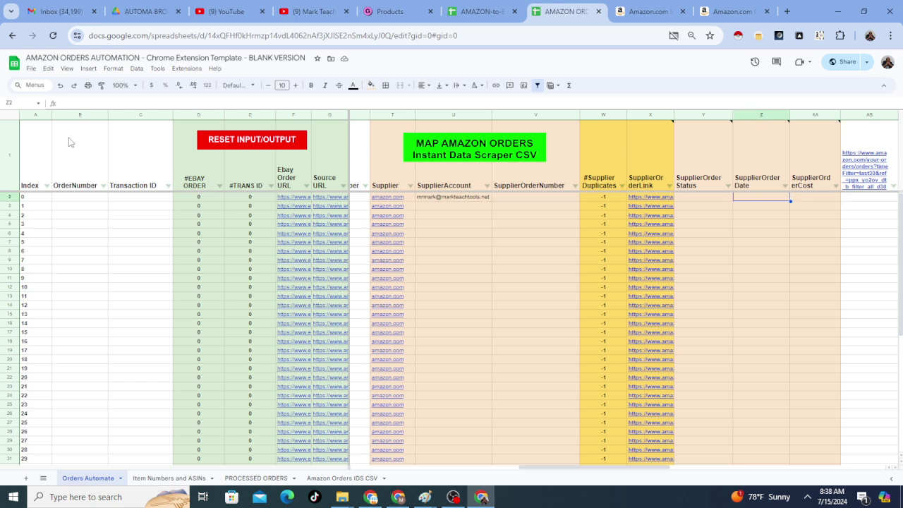
key("Right")
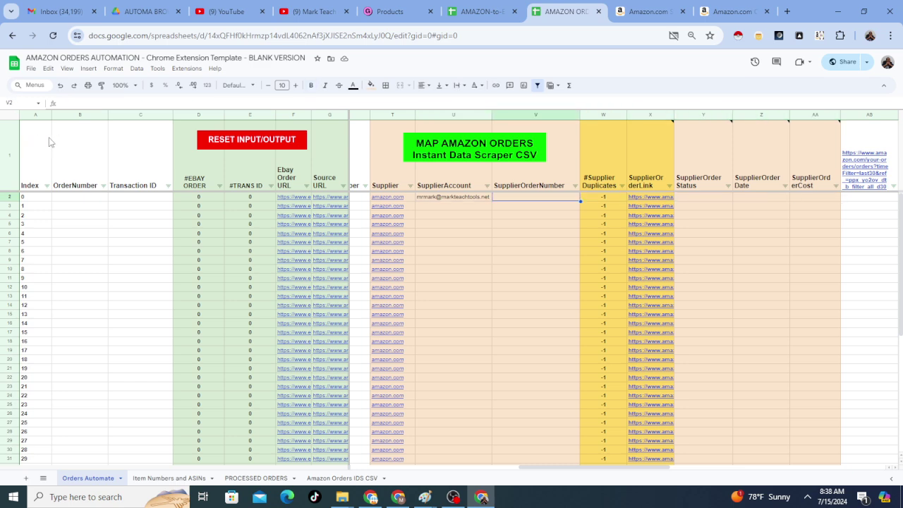
key("Left")
key("Left")
key("Left")
key("Left")
key("Left")
key("Left")
key("Left")
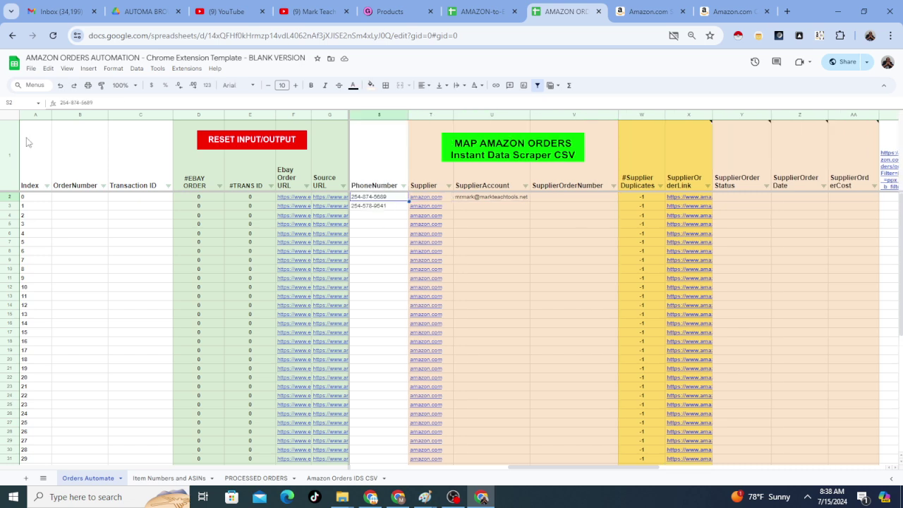
key("Left")
key("Left")
key("Left")
key("Left")
key("Left")
key("Left")
key("Left")
key("Left")
key("Left")
key("Left")
key("Left")
key("Left")
key("Left")
key("Left")
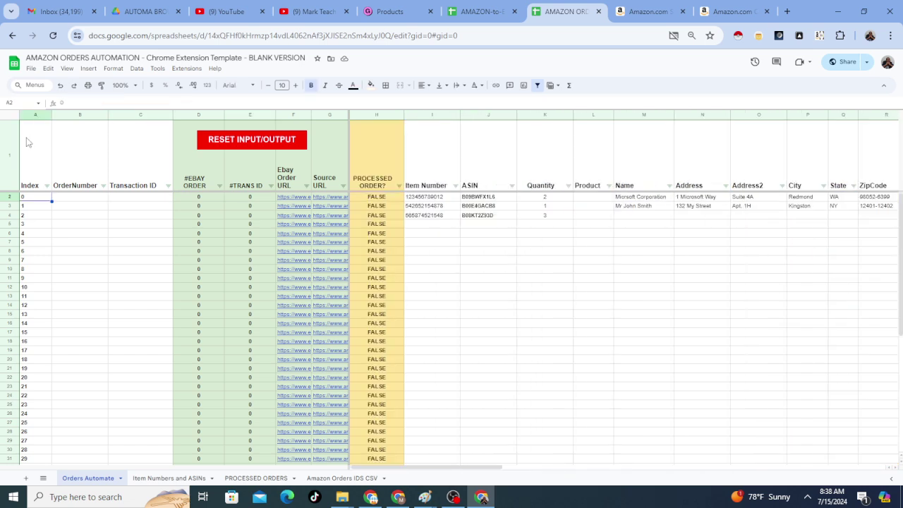
left_click(477, 18)
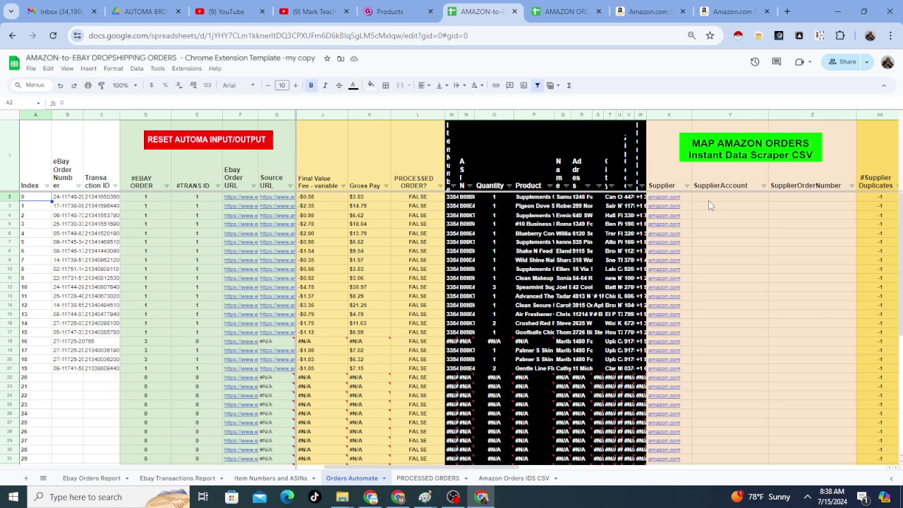
left_click(708, 200)
left_click(365, 201)
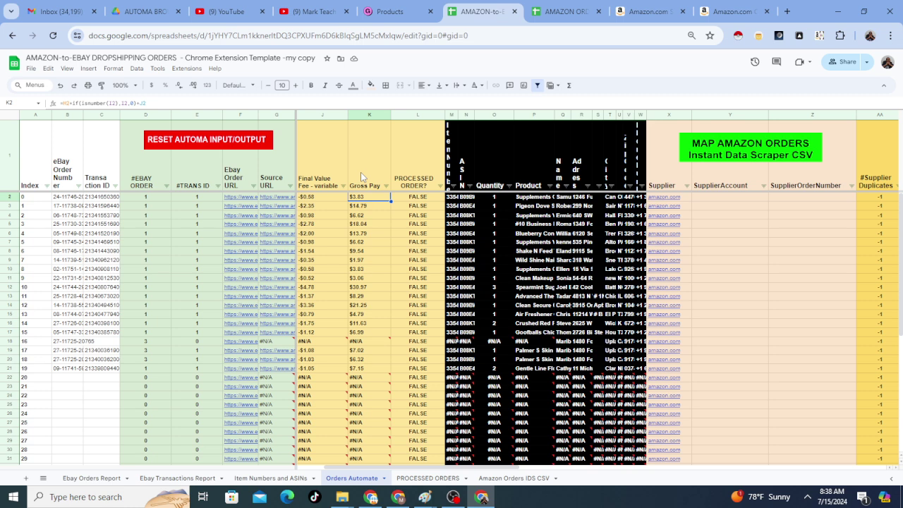
left_click(739, 201)
key("Right")
key("Right")
key("Right")
key("Right")
key("Right")
key("Right")
key("Right")
key("Right")
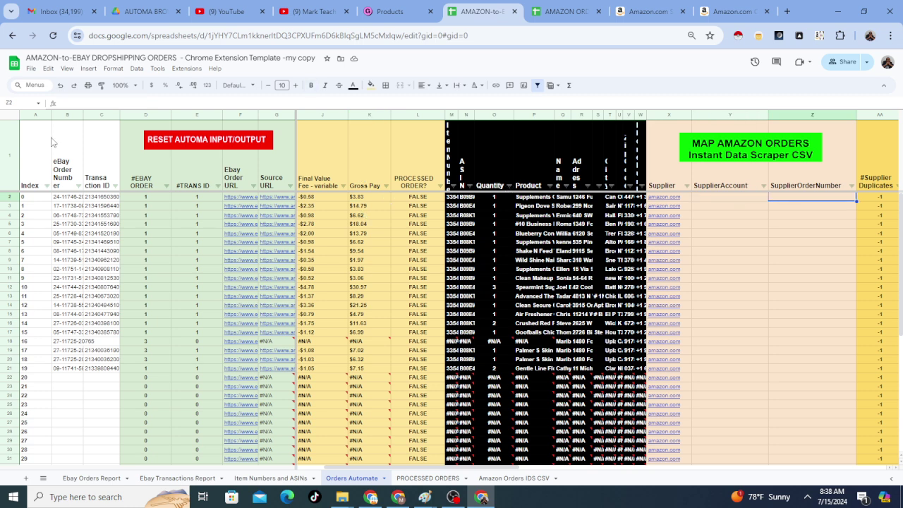
key("Right")
key("Right")
key("Right")
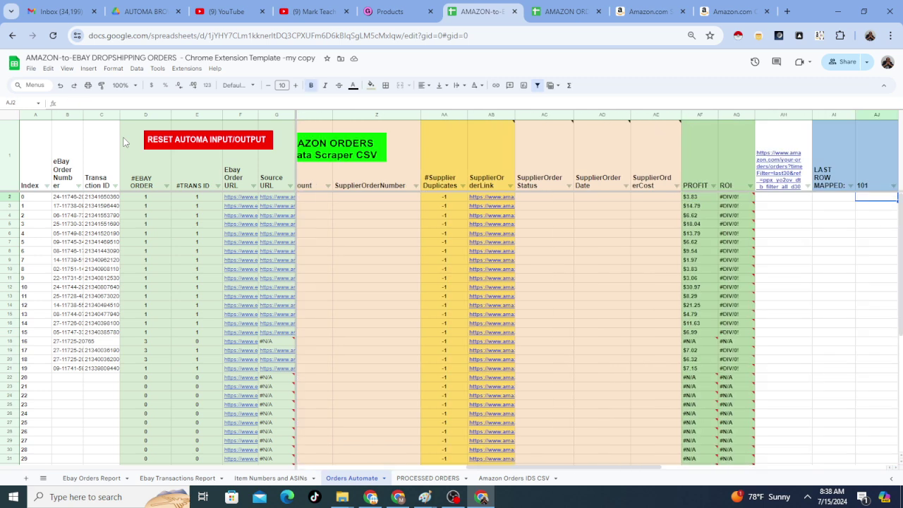
key("Right")
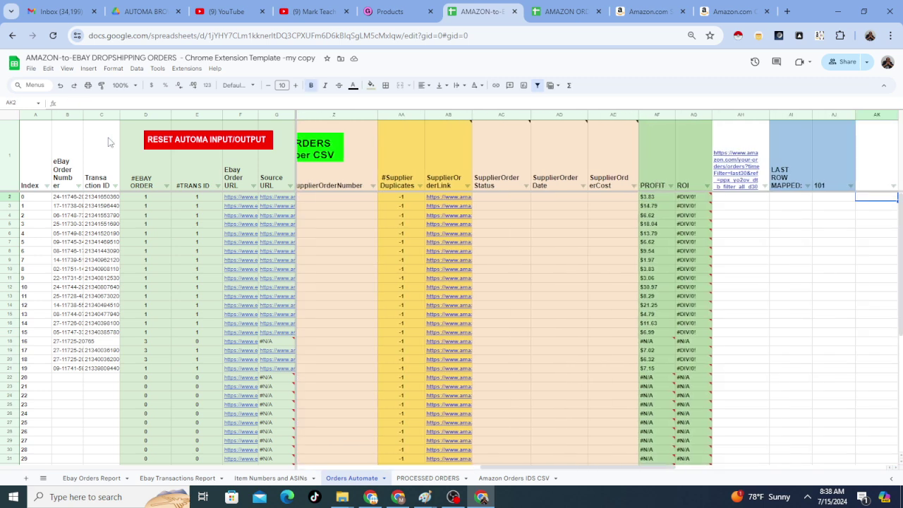
key("Left")
key("Left")
key("Left")
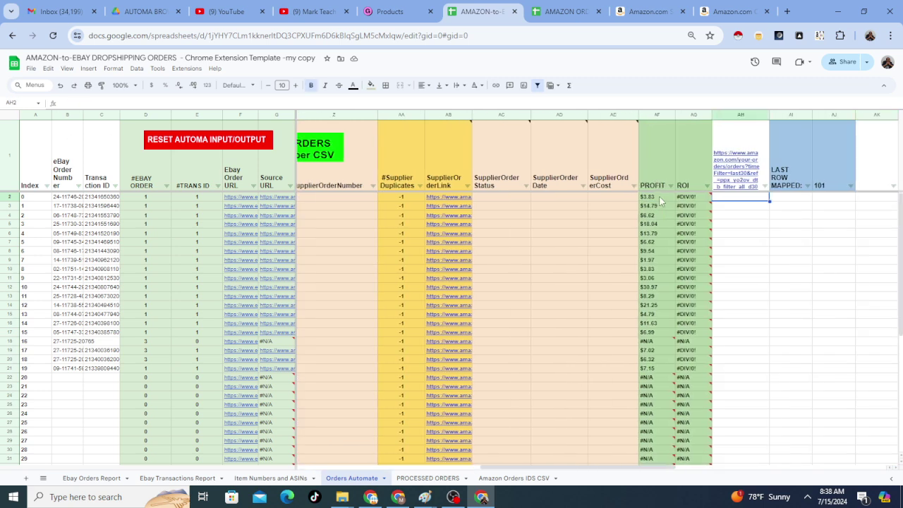
left_click(603, 198)
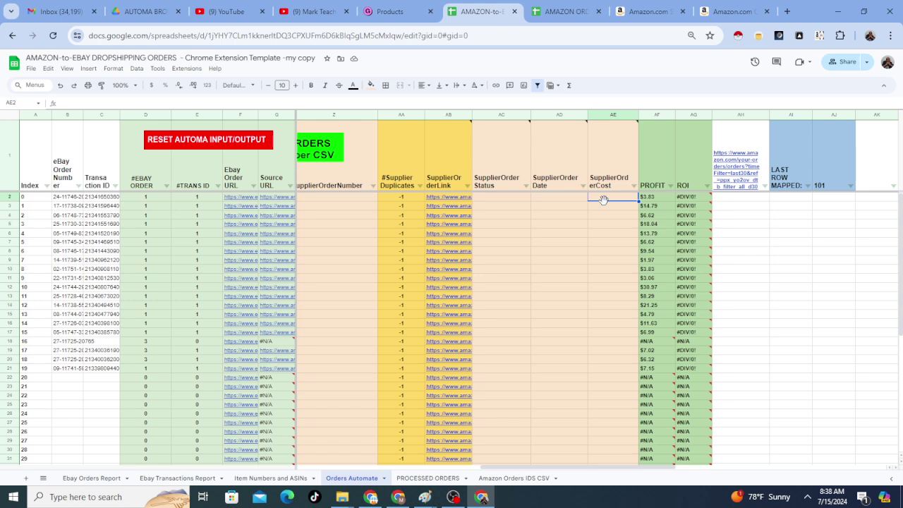
key("Left")
key("Left")
key("Left")
key("Left")
key("Left")
key("Left")
key("Left")
key("Left")
key("Left")
key("Left")
key("Left")
key("Left")
key("Left")
key("Left")
key("Left")
key("Left")
key("Left")
key("Left")
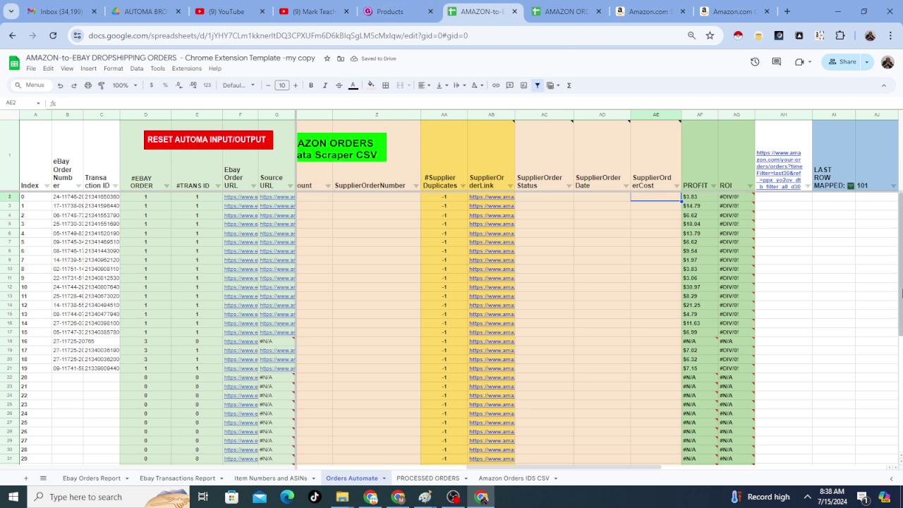
key("shift+Down")
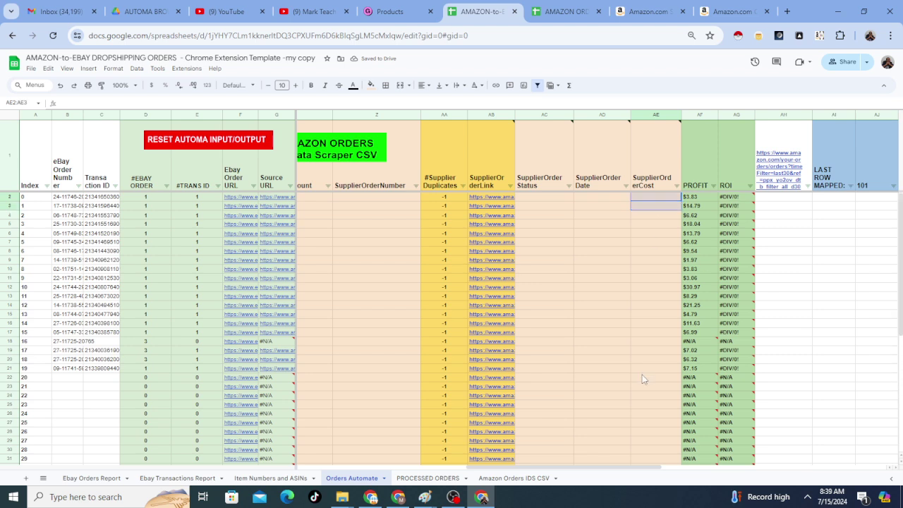
left_click(642, 378, "shift")
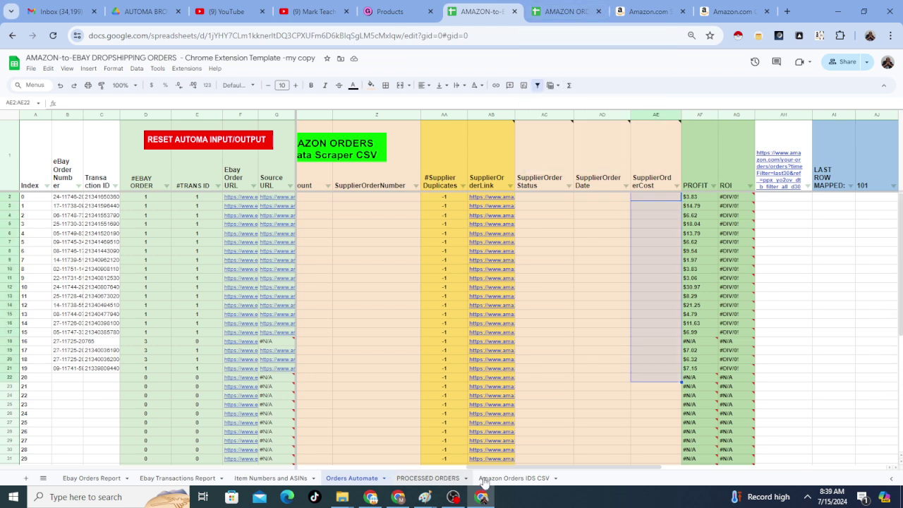
left_click(643, 10)
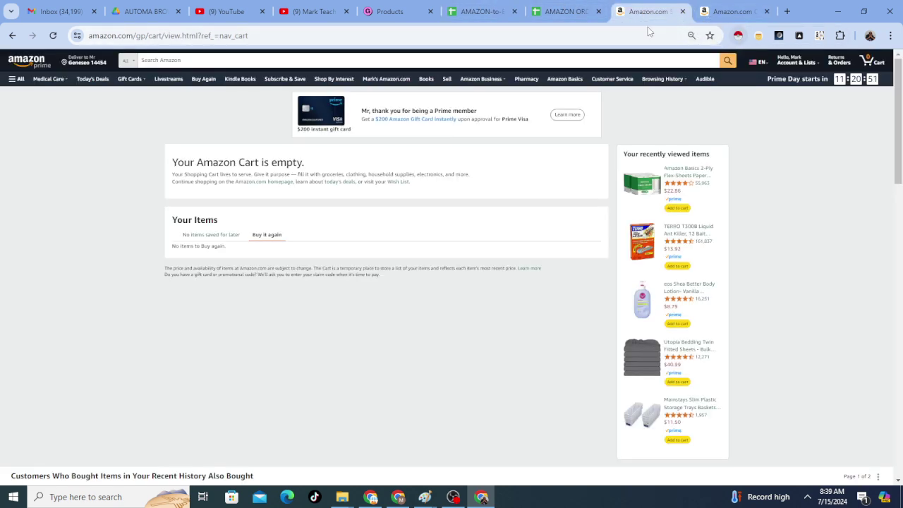
left_click(550, 14)
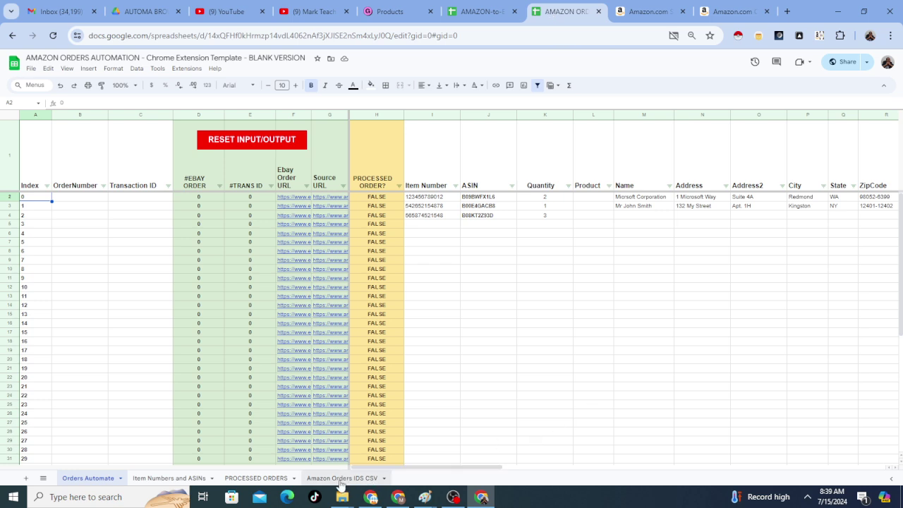
left_click(507, 170)
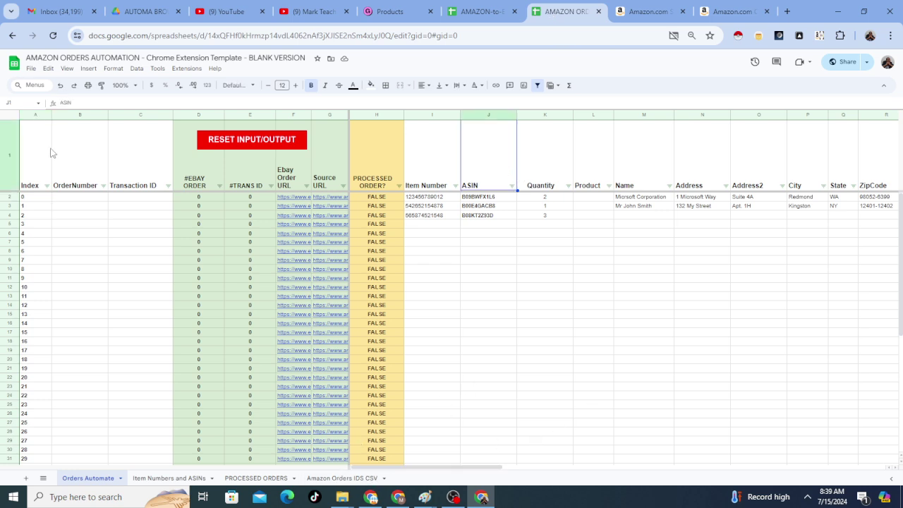
key("Left")
key("Left")
key("Left")
key("Left")
key("Right")
key("Right")
key("Right")
key("Right")
key("Right")
key("Right")
key("Right")
key("Right")
key("Right")
key("Right")
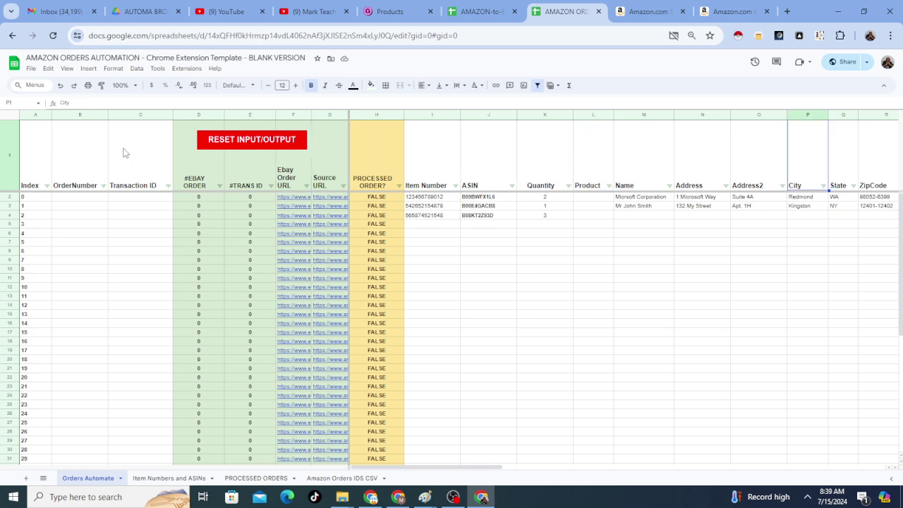
key("Right")
key("Right")
key("Right")
key("Right")
key("Right")
key("Right")
key("Right")
key("Right")
key("Right")
key("Right")
key("Right")
key("Right")
key("Right")
key("Right")
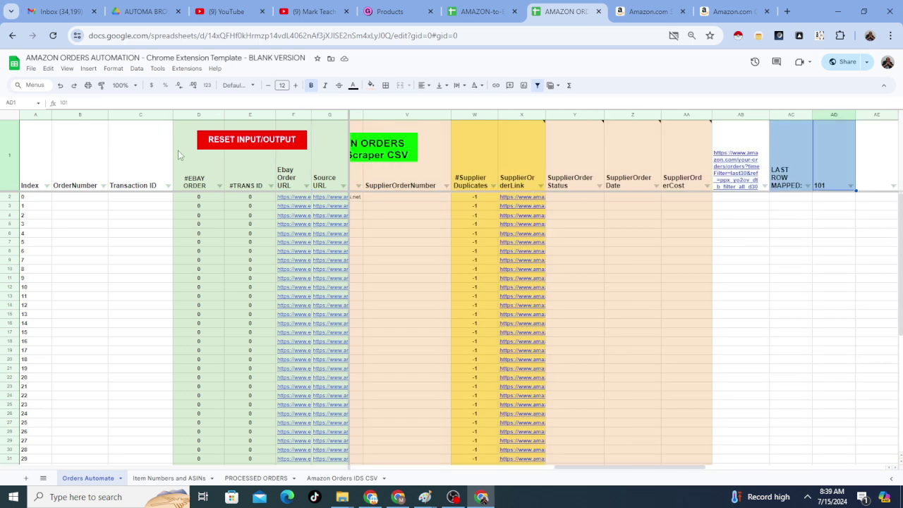
key("Left")
key("Left")
key("Left")
key("Left")
key("Left")
key("Left")
key("Left")
key("Left")
key("Left")
key("Left")
key("Left")
key("Left")
key("Left")
key("Left")
key("Left")
key("Left")
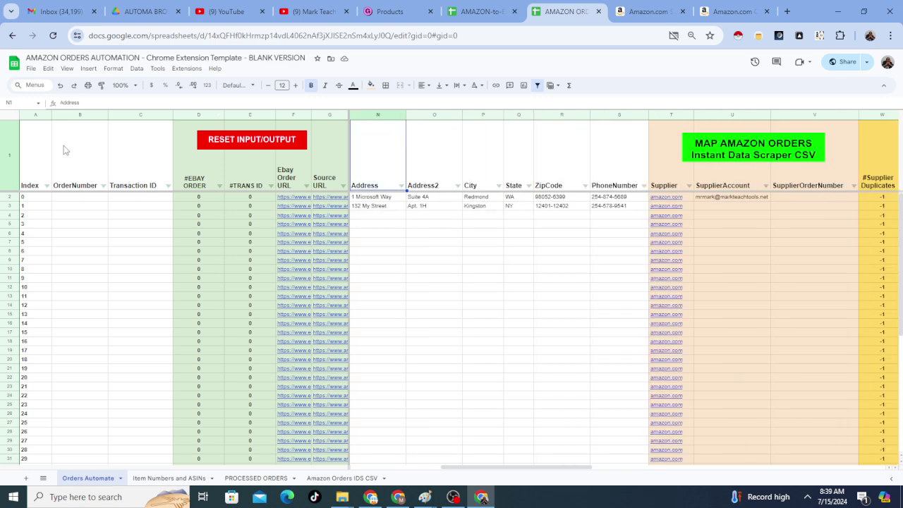
key("Left")
key("Left")
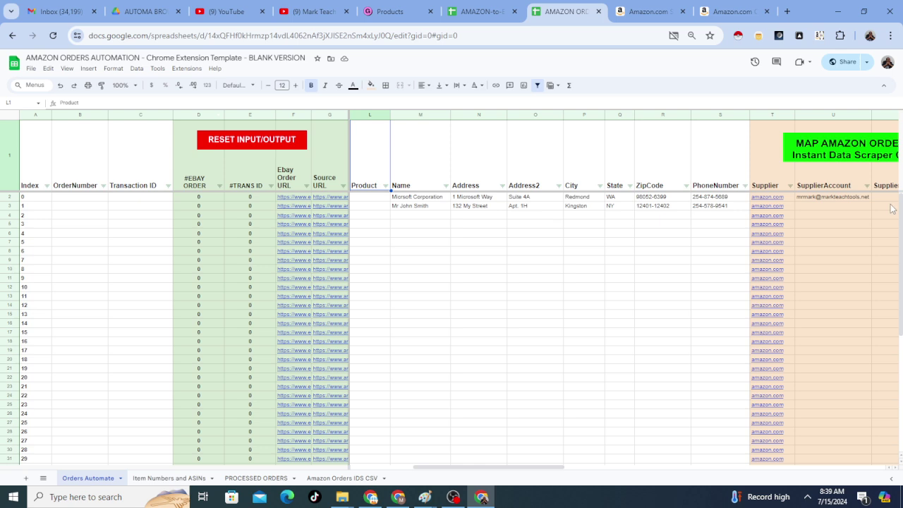
left_click_drag(420, 196, 717, 214)
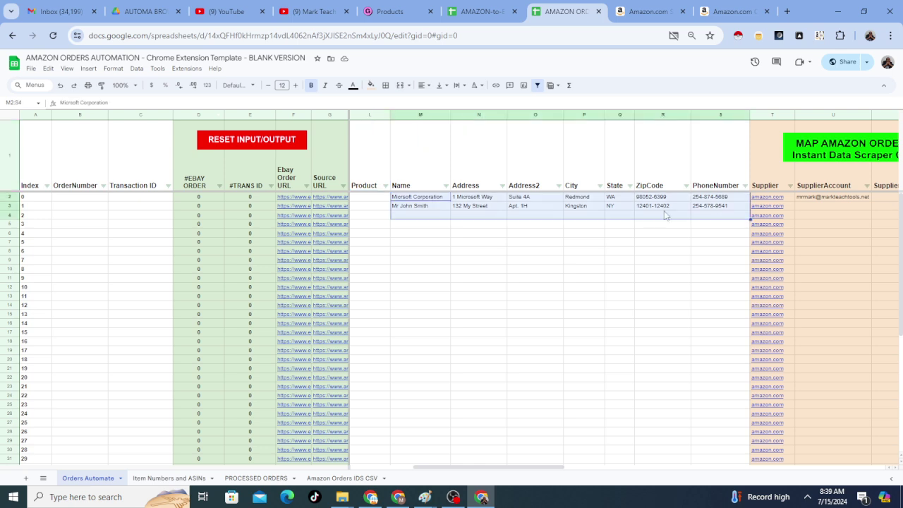
left_click(374, 167)
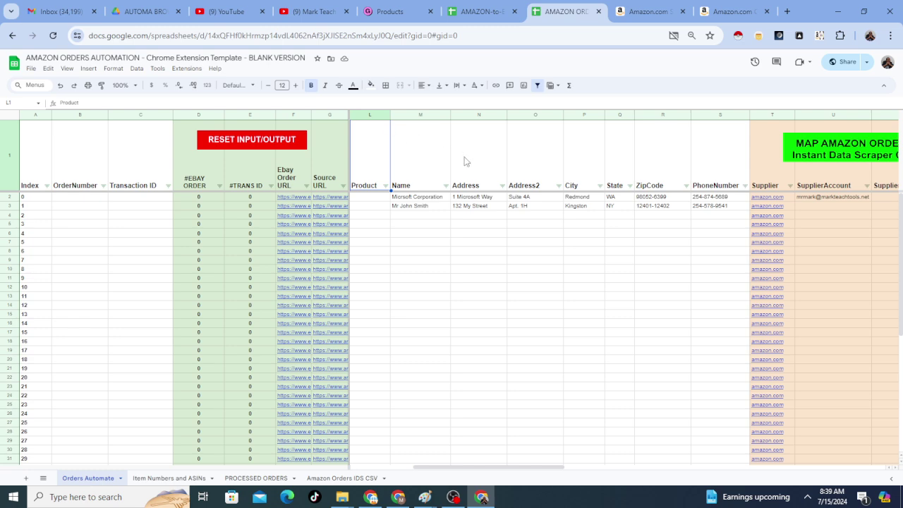
left_click_drag(376, 201, 376, 255)
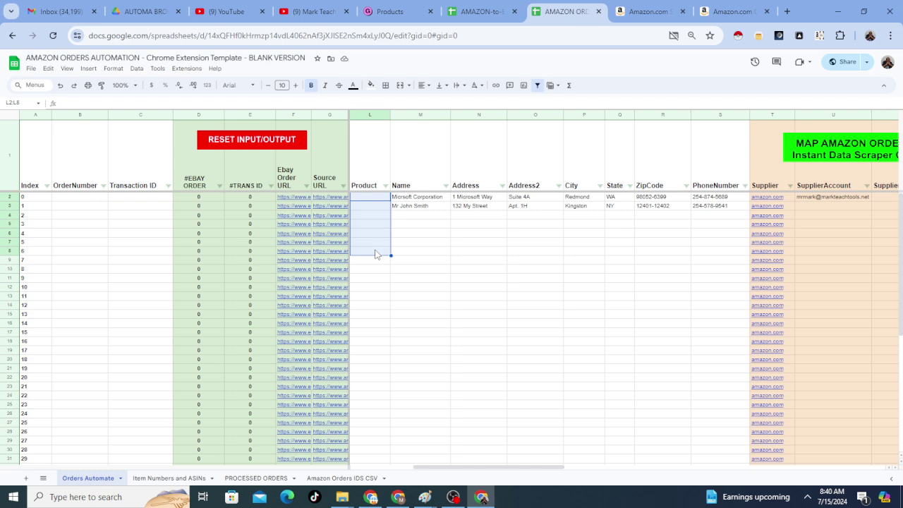
key("Up")
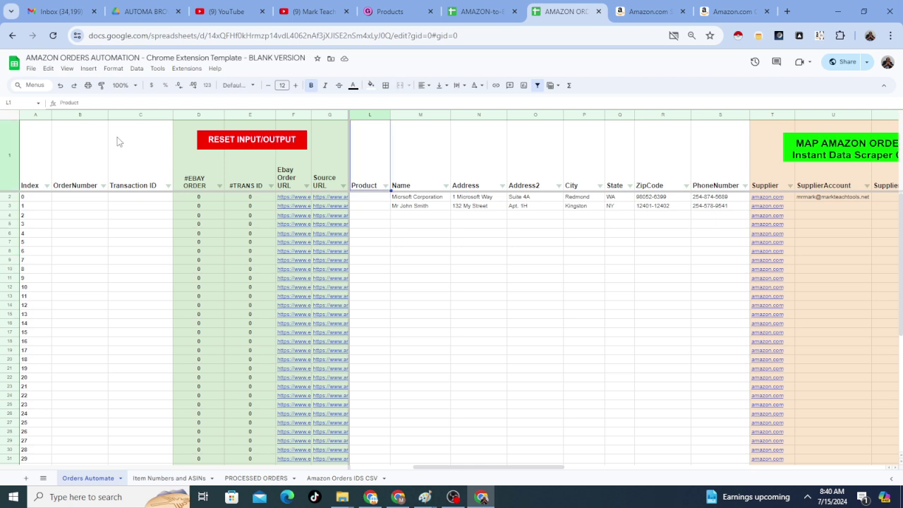
Step: View the Purchase Order Automator's workflow list, then dismiss it and select Product row 2
left_click(819, 35)
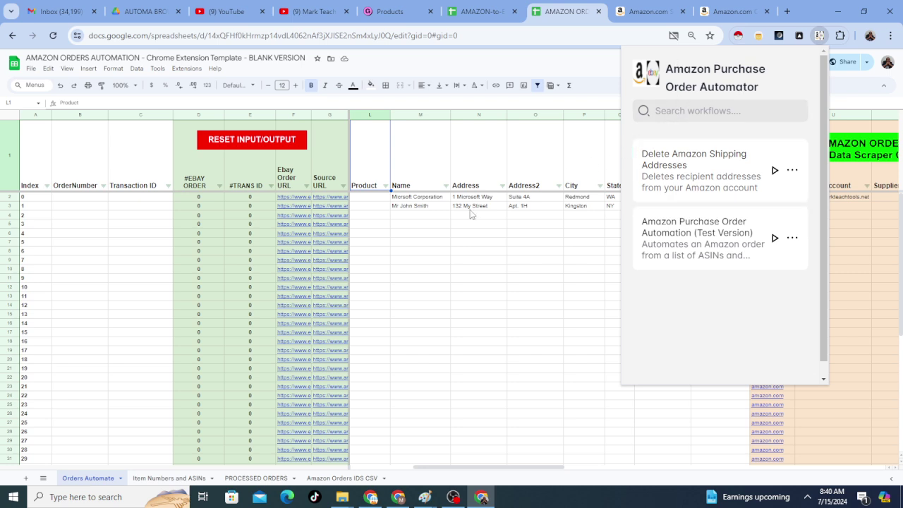
left_click(377, 200)
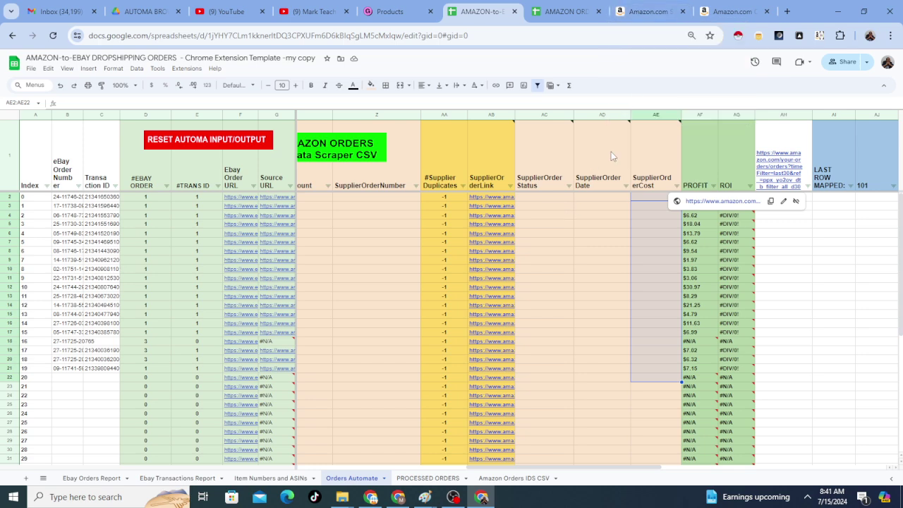
Step: Bring up the Amazon checkout page holding the 2-item, $50.42 order
left_click(720, 8)
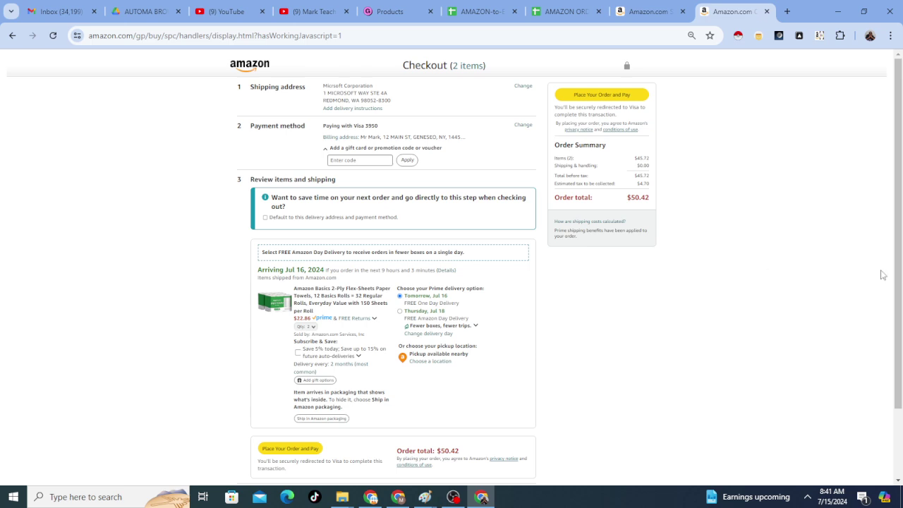
mouse_move(477, 15)
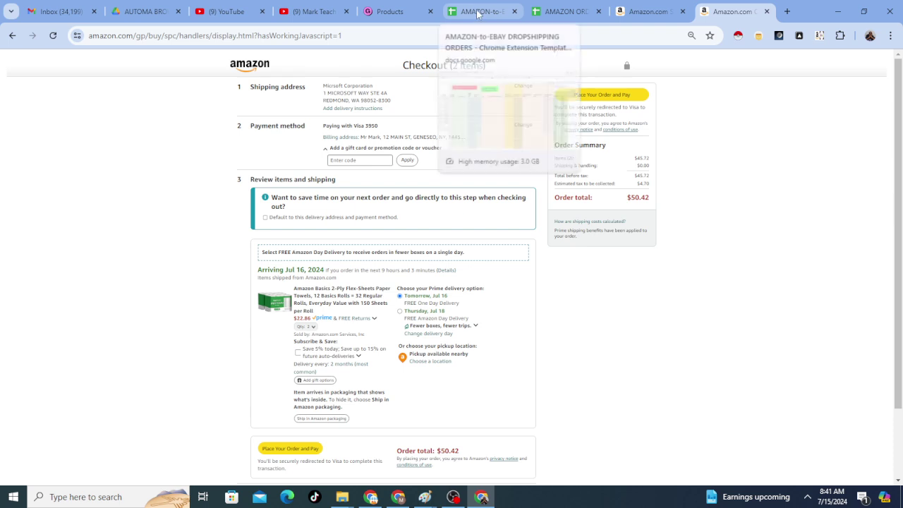